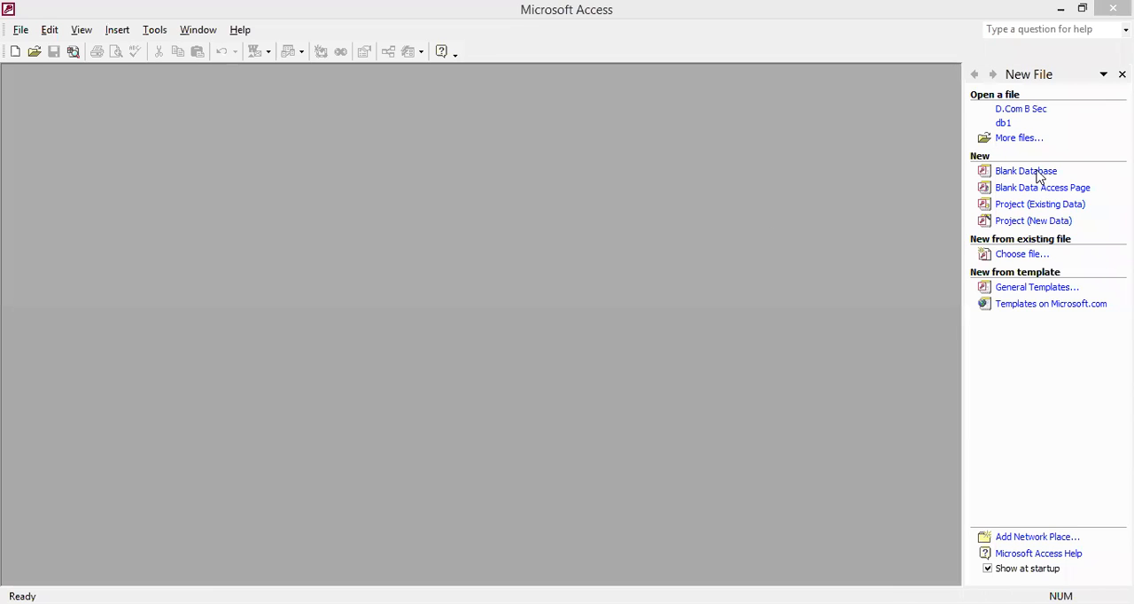
- Open the D.Com B Sec database and display the records of Table1
click(1028, 109)
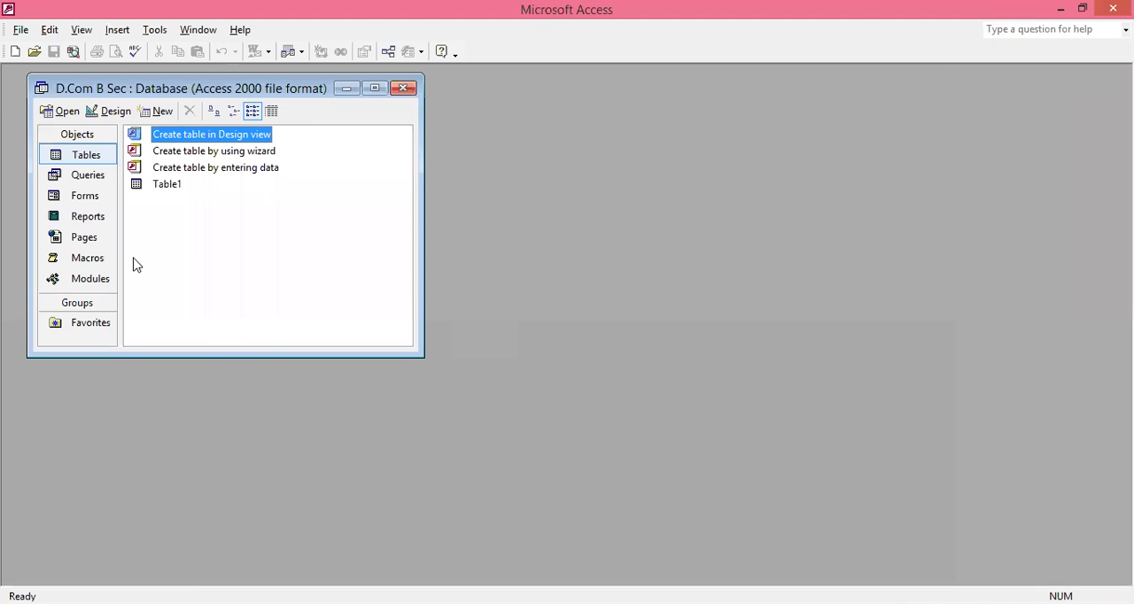
click(166, 195)
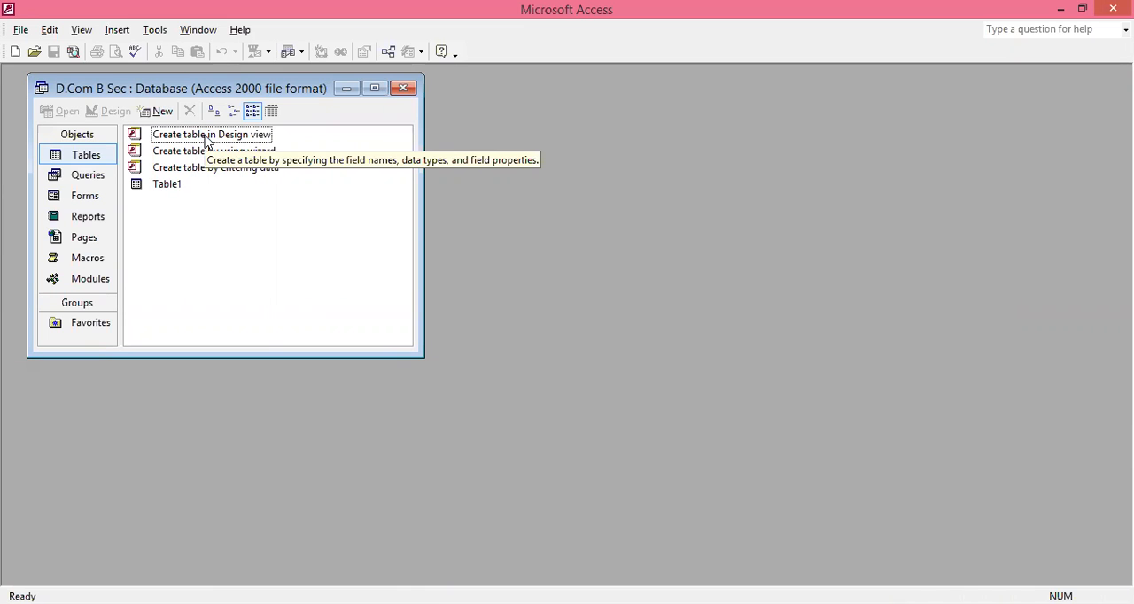
double_click(168, 184)
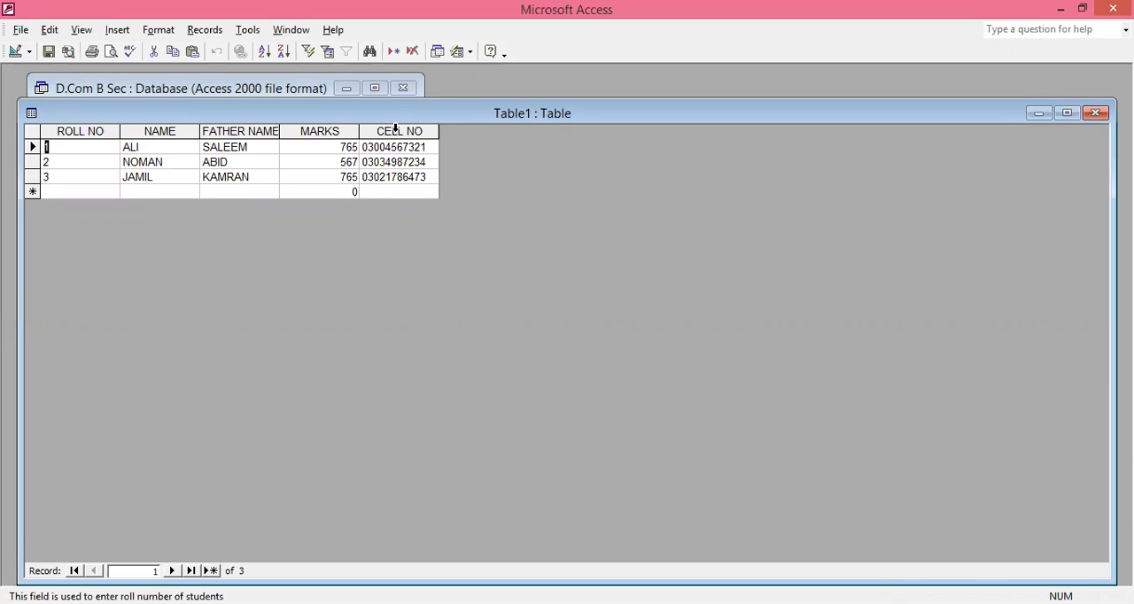
- View Table1's field structure in Design view, return to its datasheet and close the table
click(15, 53)
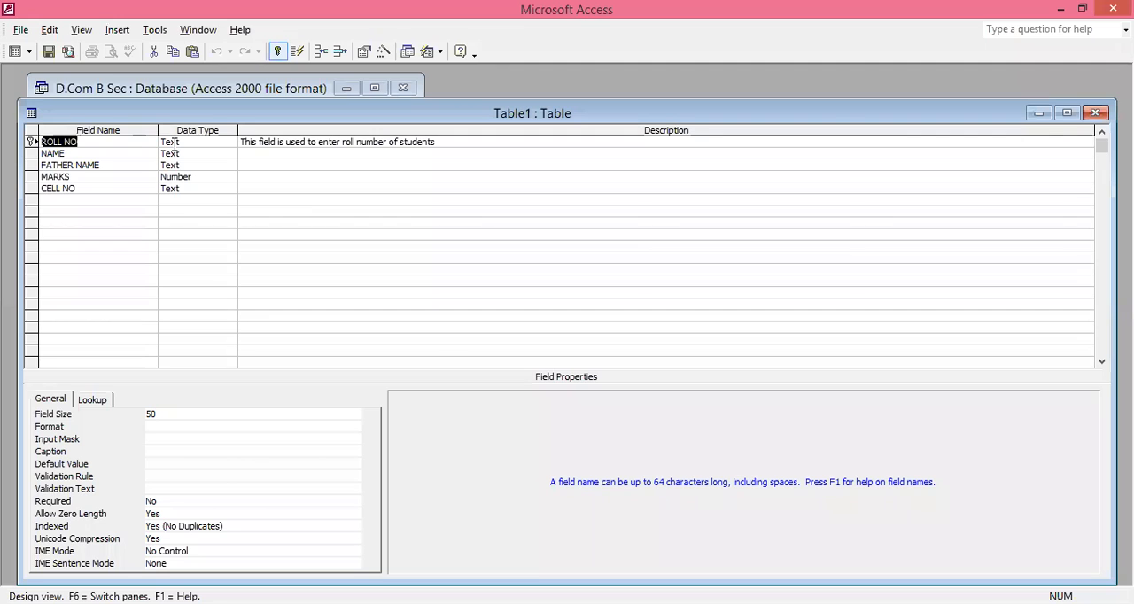
click(14, 52)
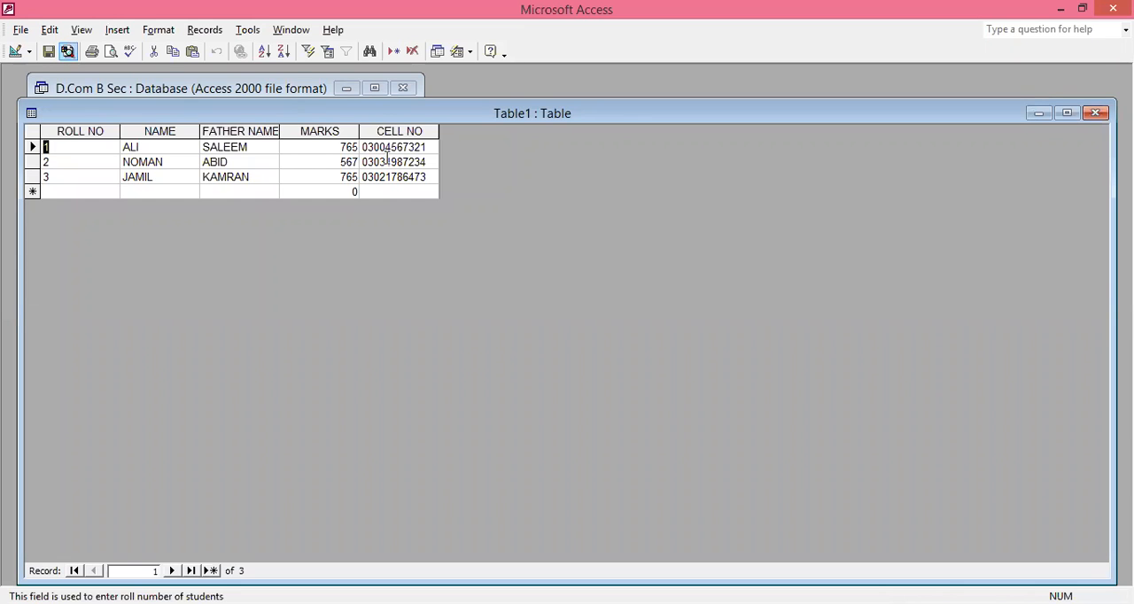
click(1097, 113)
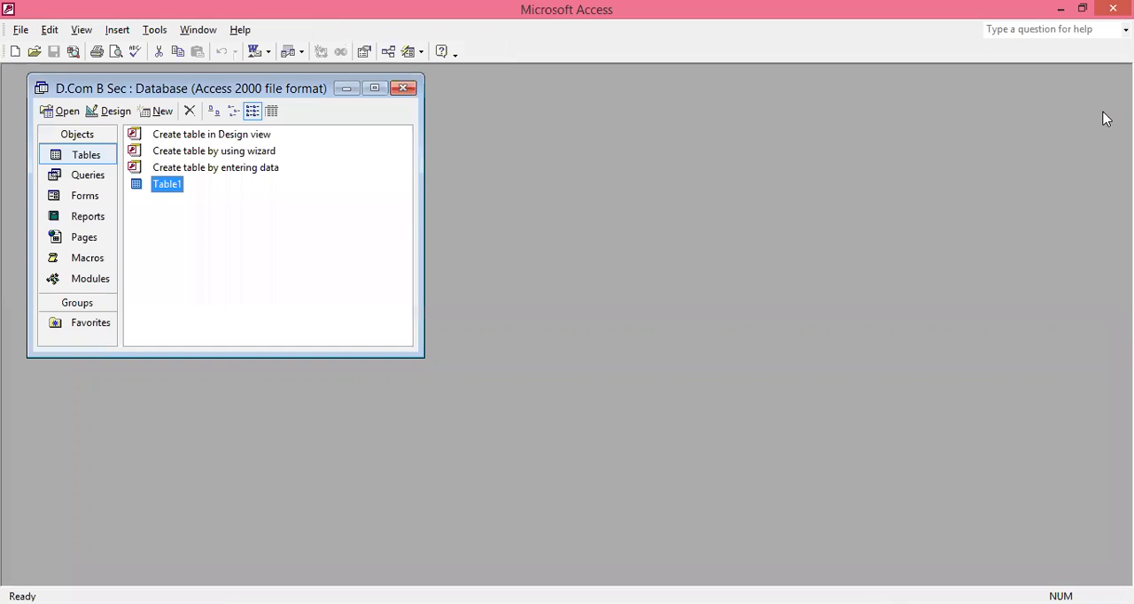
- Start the Table Wizard and compare its Personal and Business categories, leaving Business selected
click(238, 154)
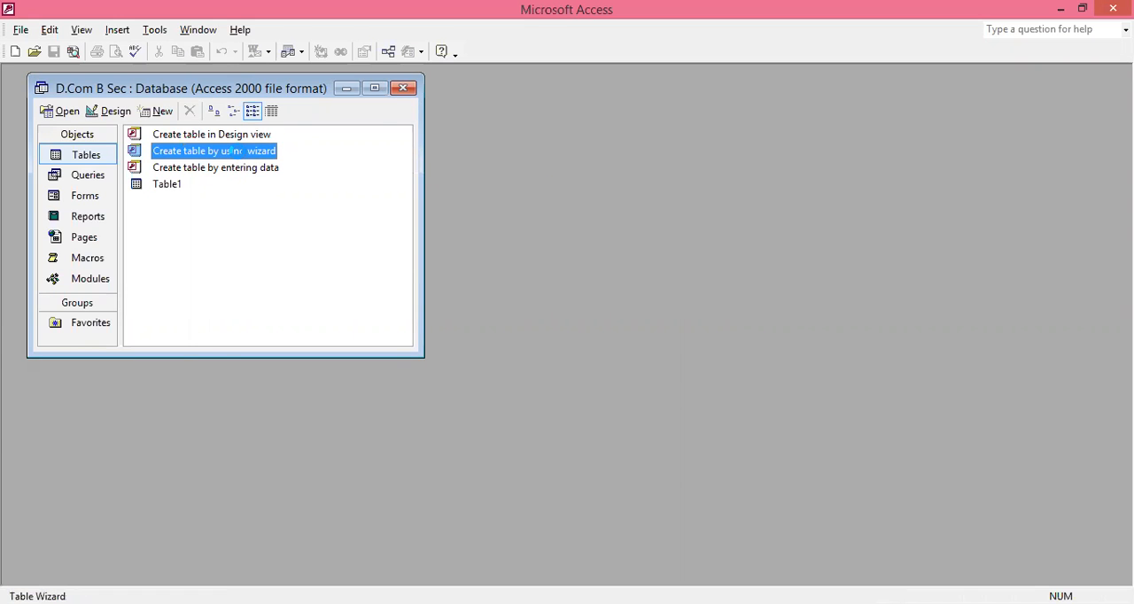
double_click(238, 154)
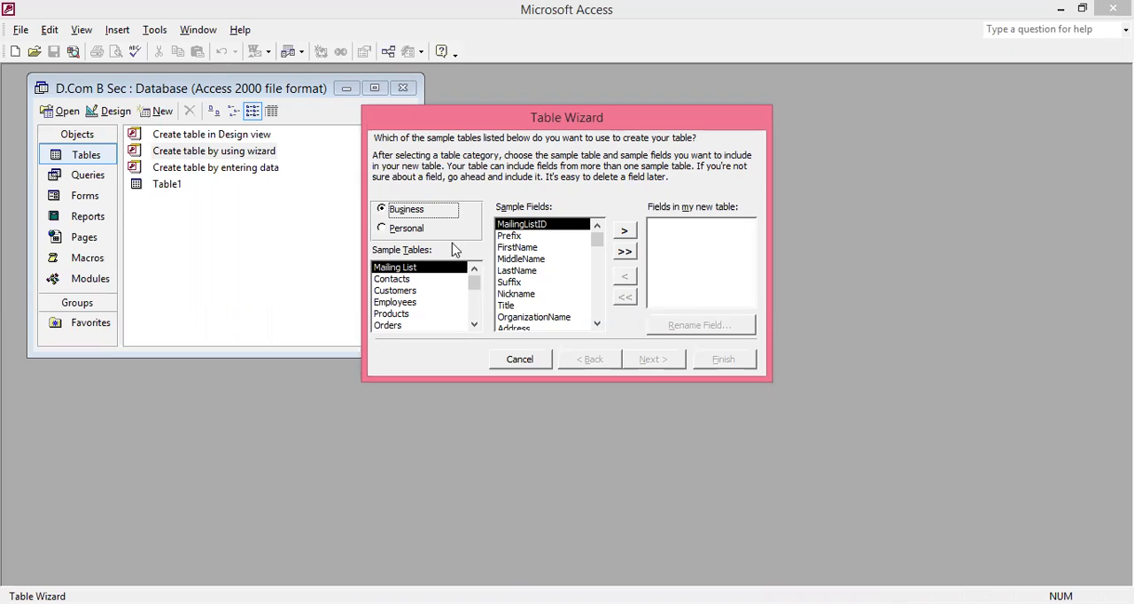
click(387, 230)
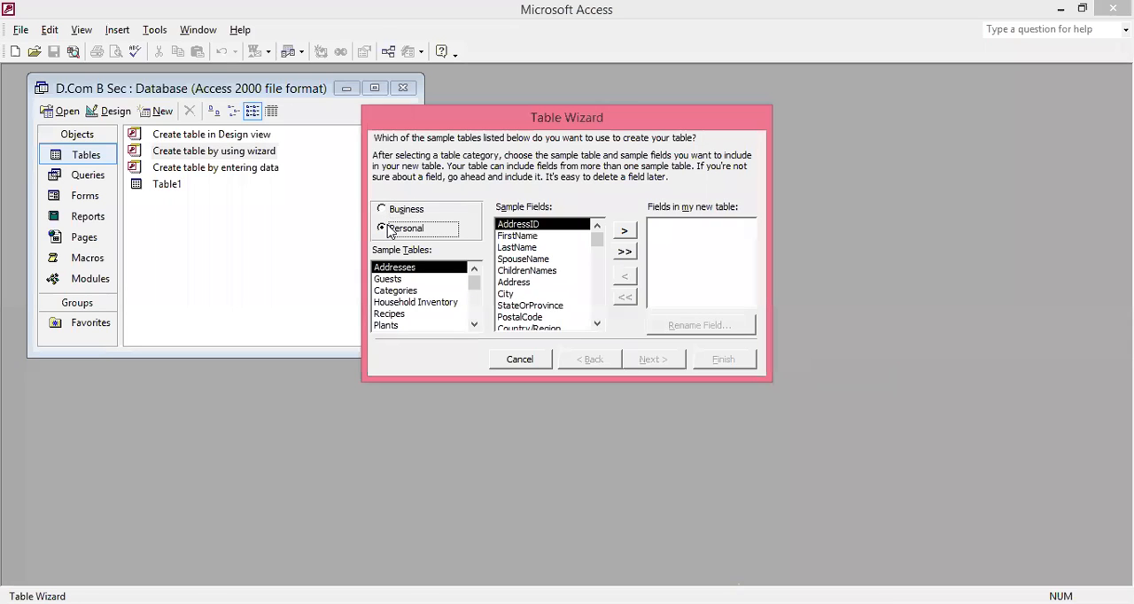
click(384, 213)
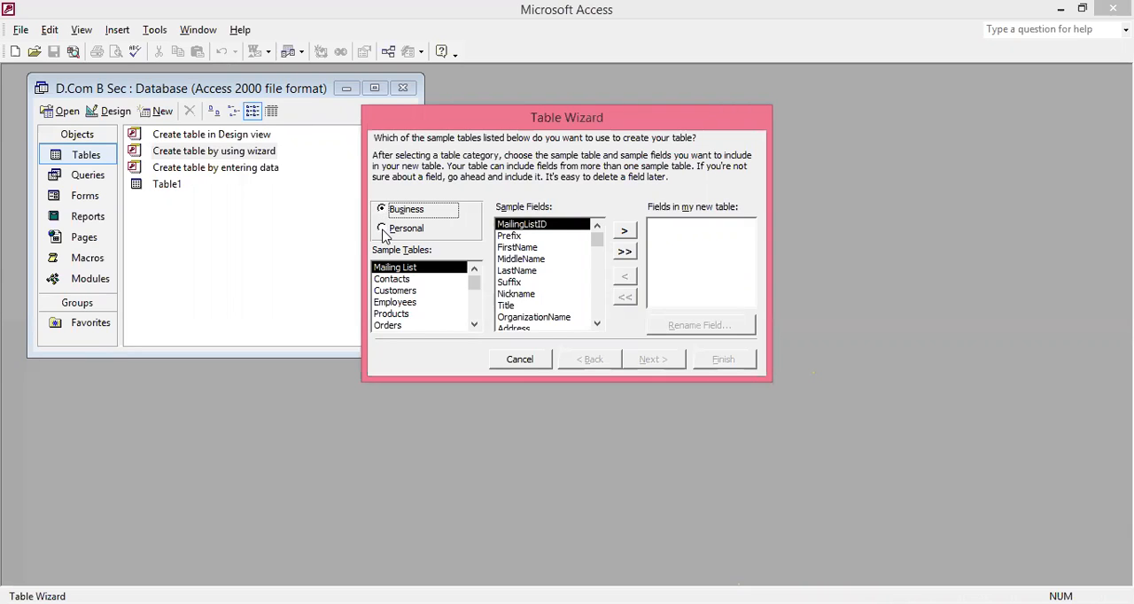
click(383, 230)
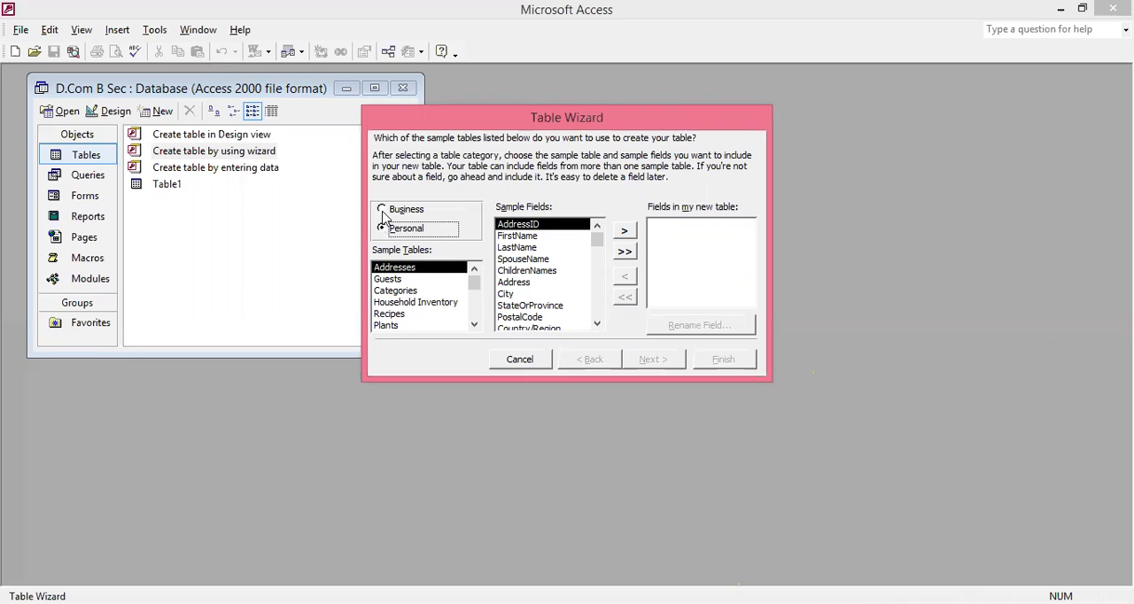
click(384, 212)
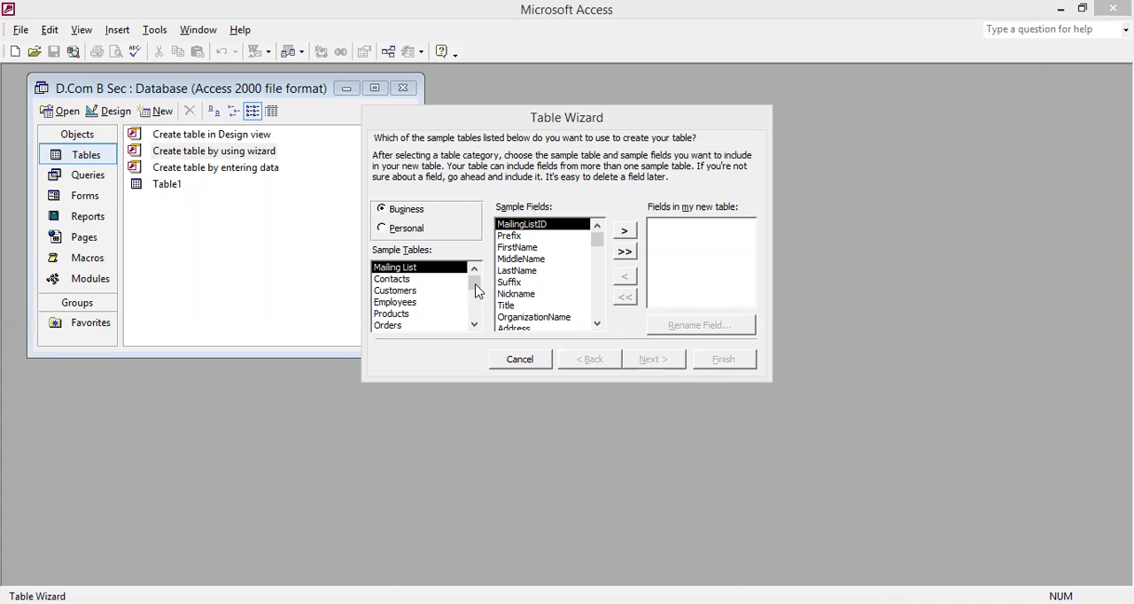
- Look through the Business sample tables and choose Contacts as the basis for the new table
mouse_move(475, 291)
mouse_down()
mouse_move(477, 326)
mouse_move(466, 287)
mouse_up()
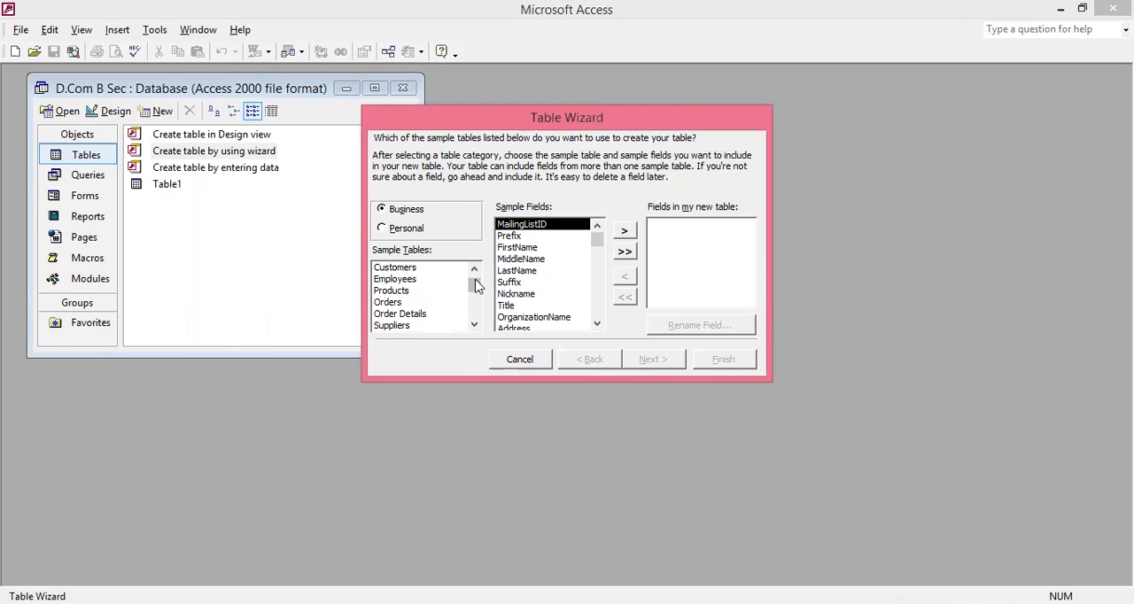
scroll(404, 294, up, 1)
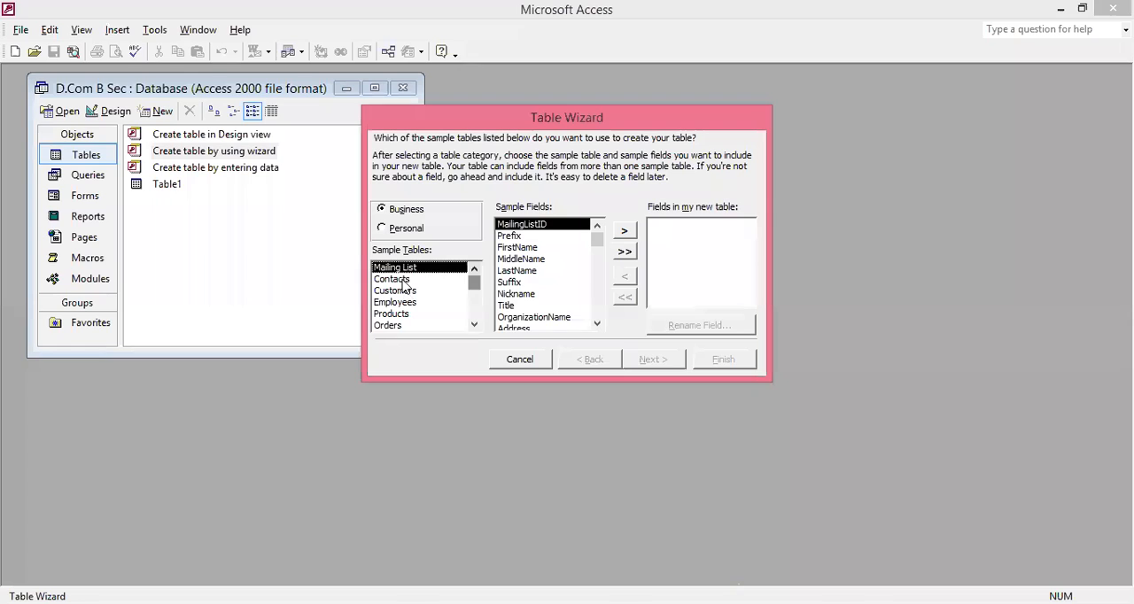
click(404, 280)
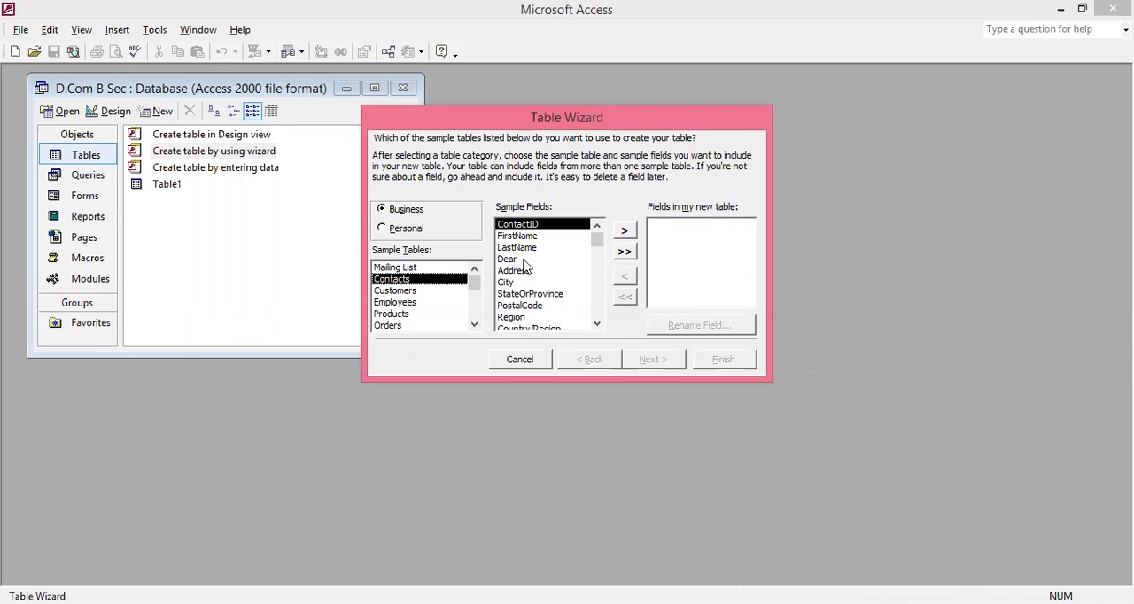
- Try adding all Contacts fields and removing Address, Dear and StateOrProvince individually, then clear the new table's field list
click(625, 254)
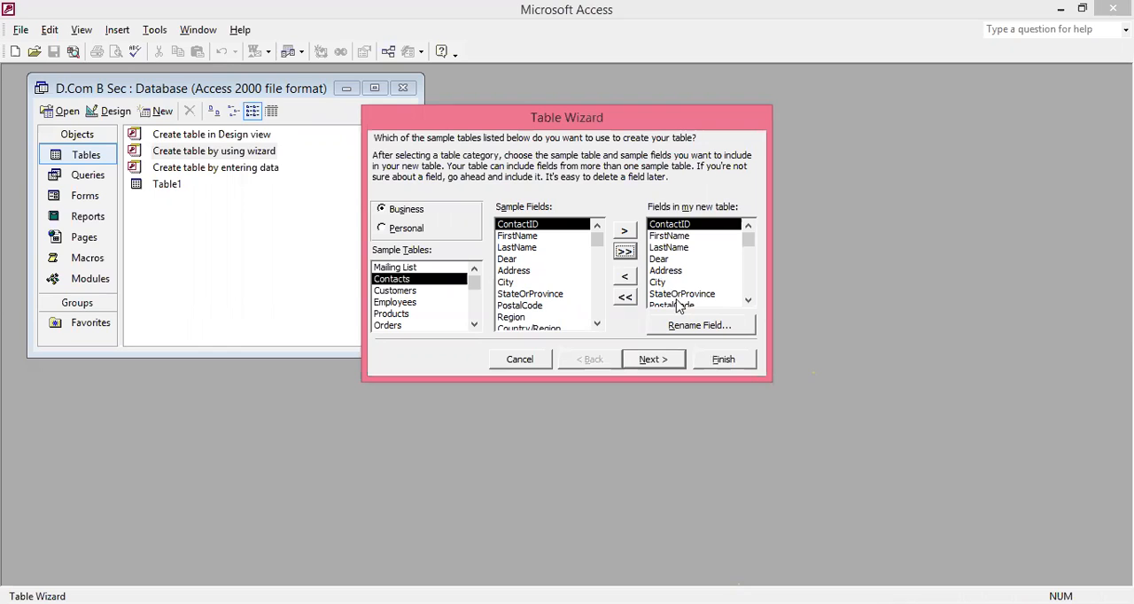
click(666, 273)
click(625, 276)
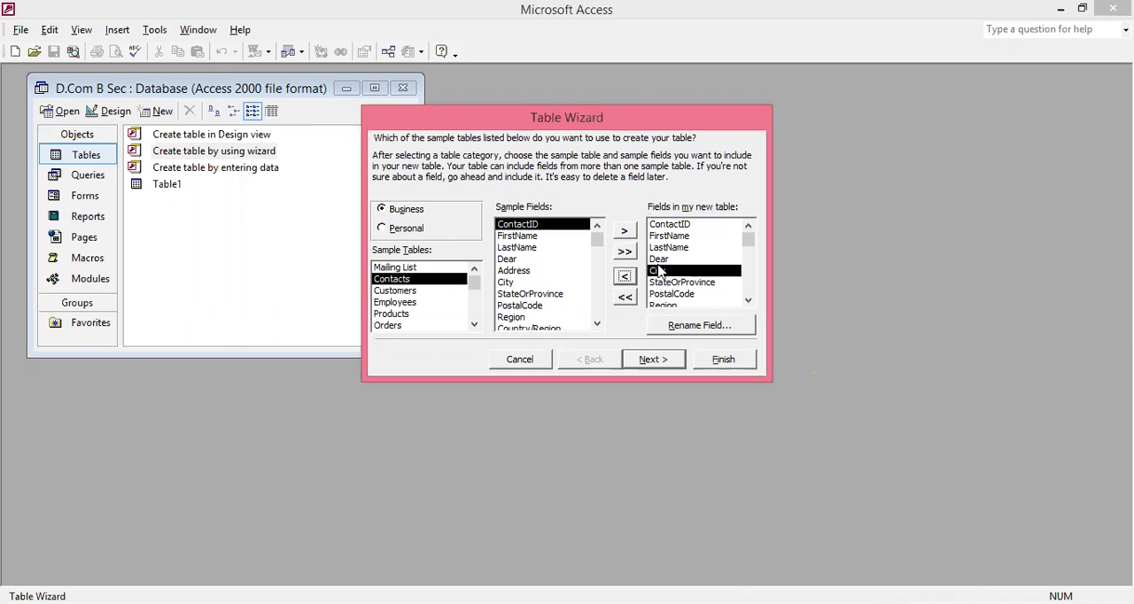
double_click(669, 260)
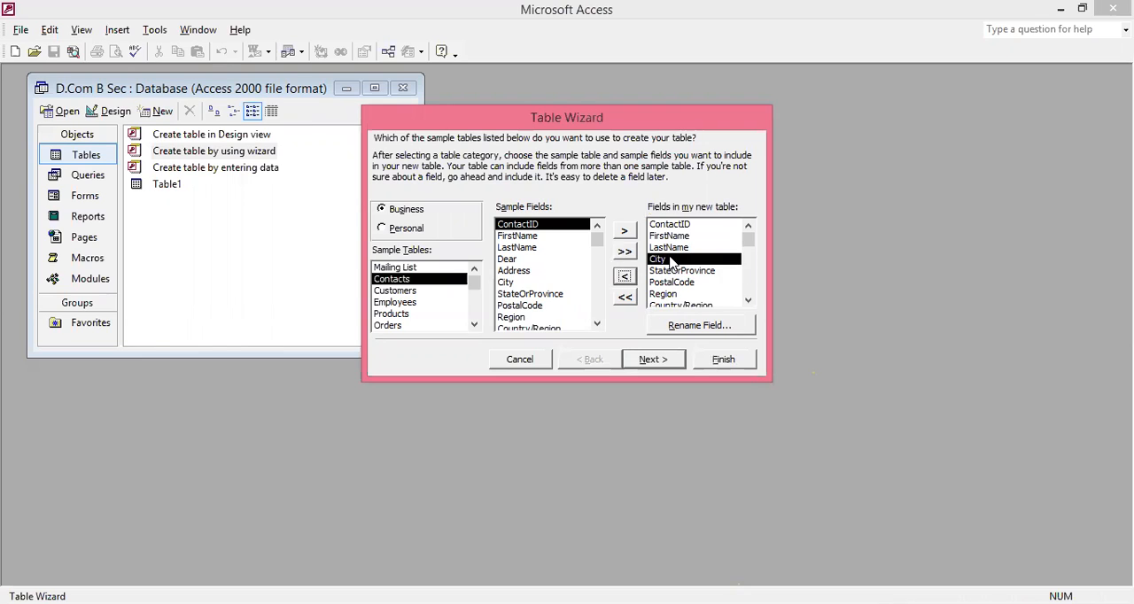
click(667, 273)
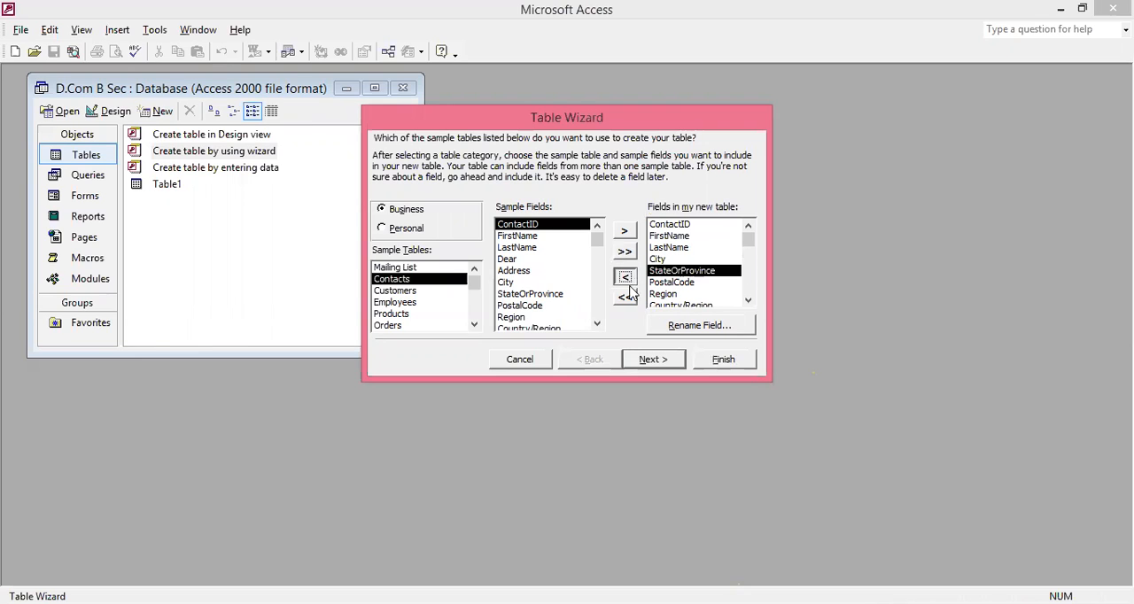
click(625, 278)
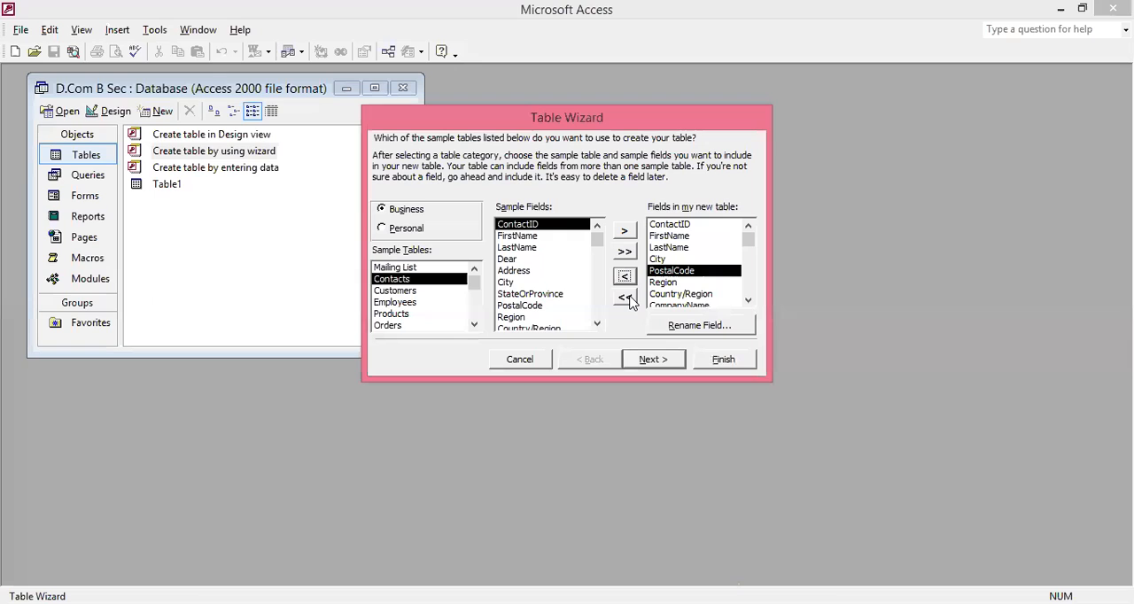
click(626, 298)
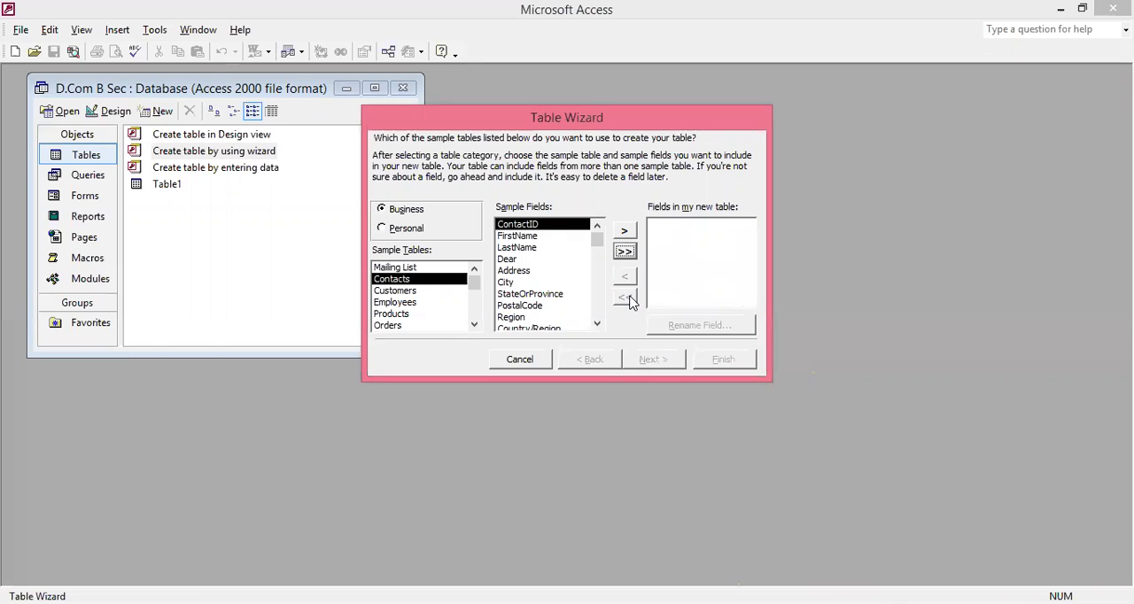
- Try adding ContactID, FirstName and LastName one at a time, then remove them all from the new table
click(625, 231)
click(626, 231)
click(626, 232)
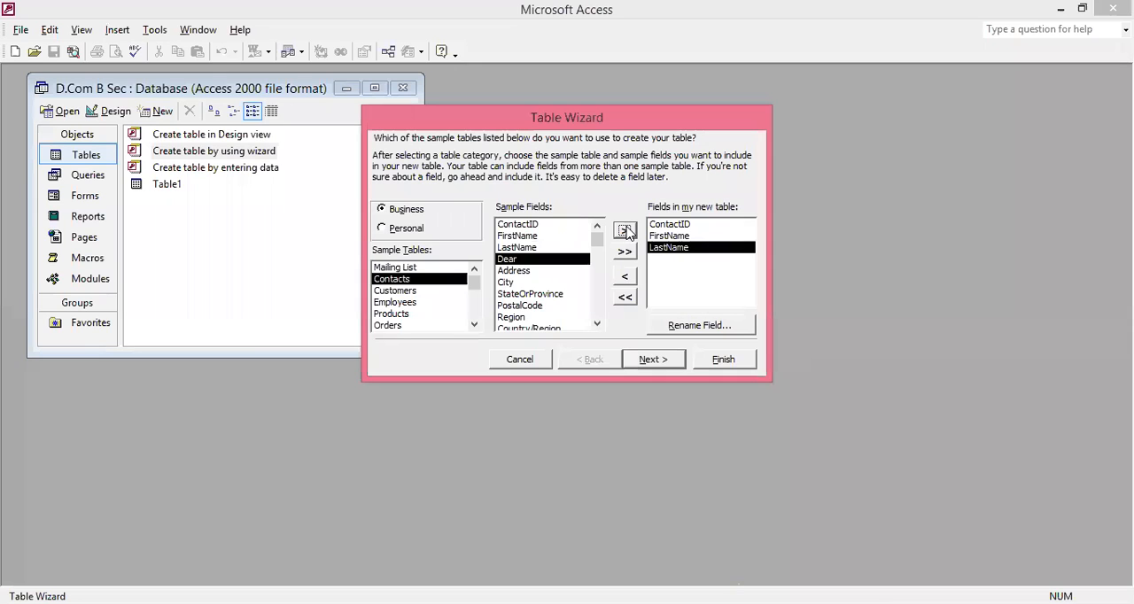
click(626, 296)
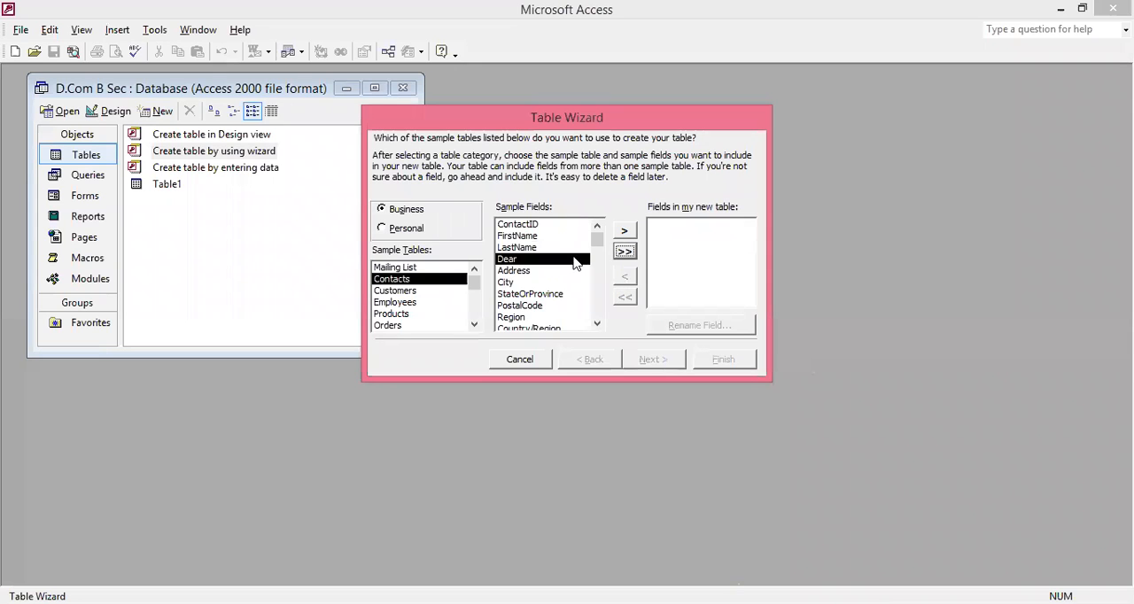
- Add the ContactID, FirstName, LastName, Address and City sample fields to the new table
click(527, 225)
click(626, 233)
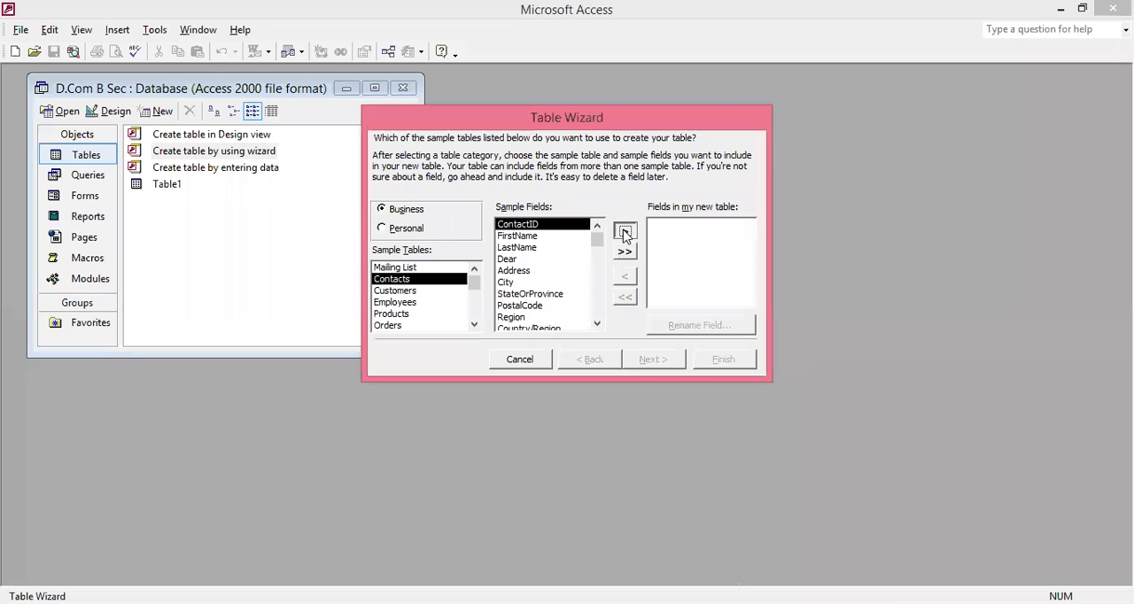
click(626, 233)
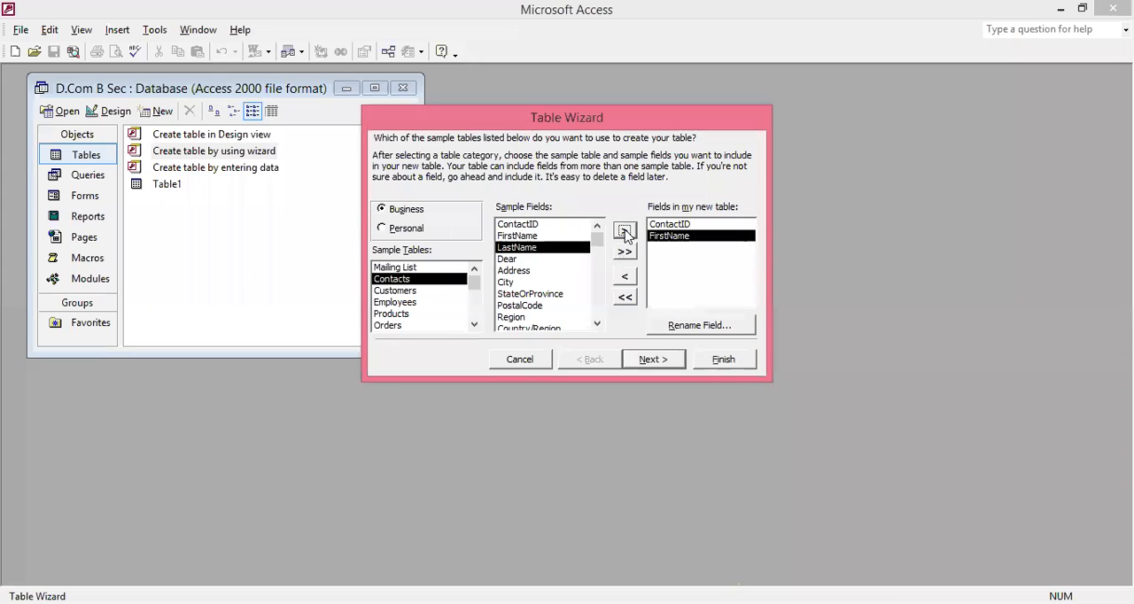
click(625, 233)
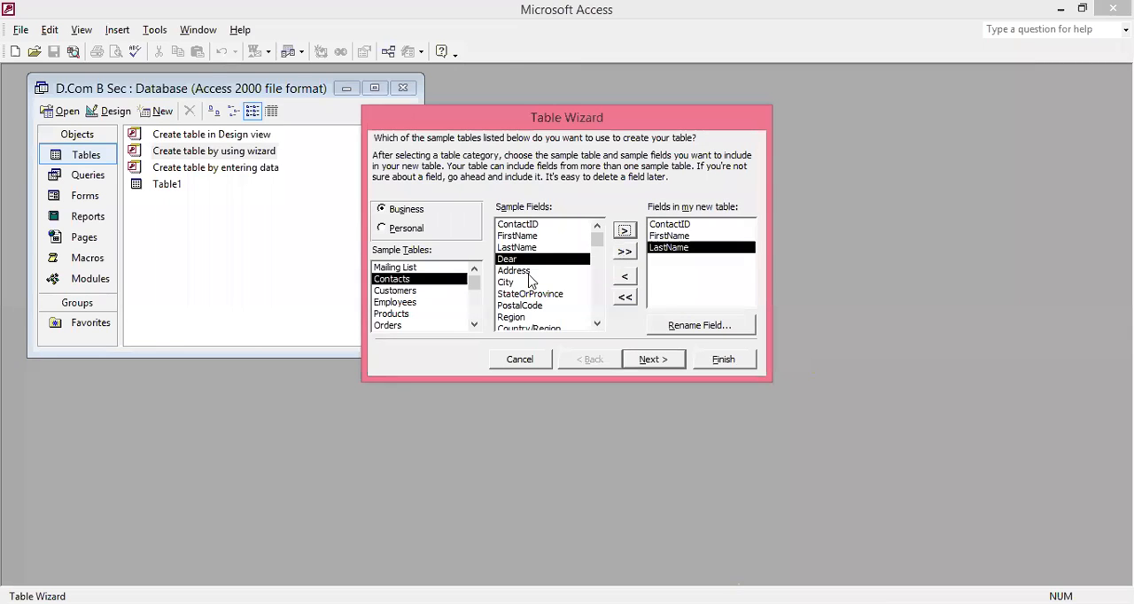
click(532, 273)
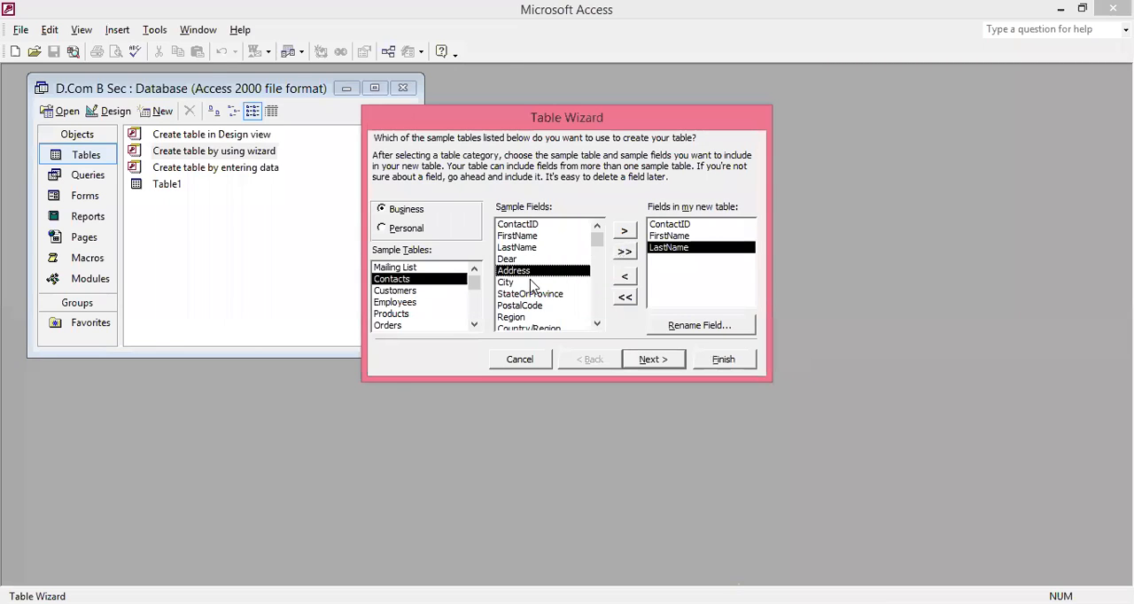
click(626, 232)
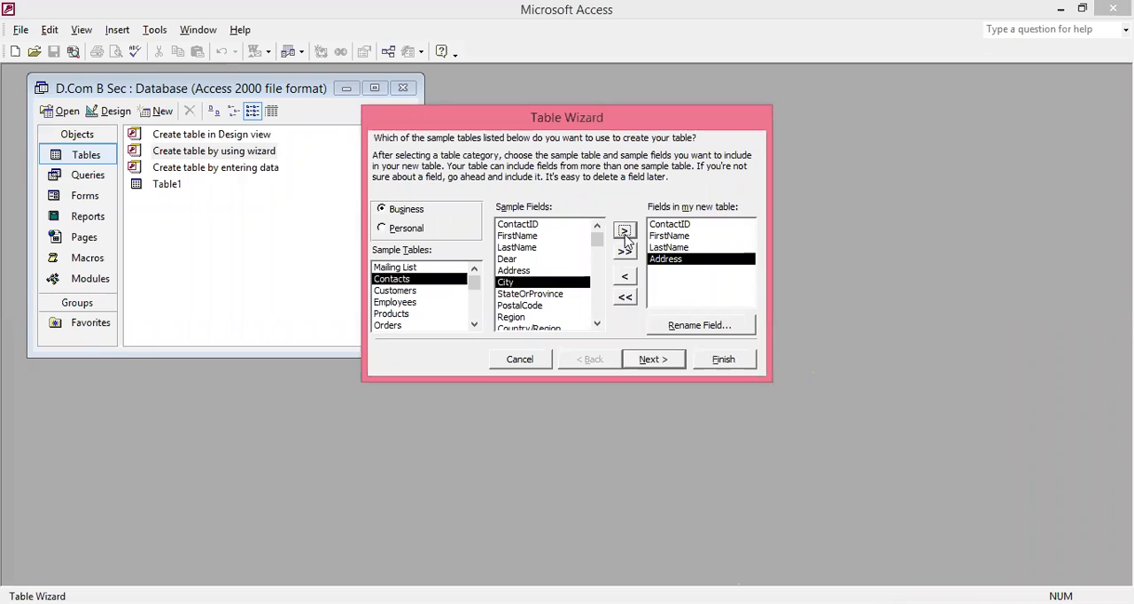
click(624, 231)
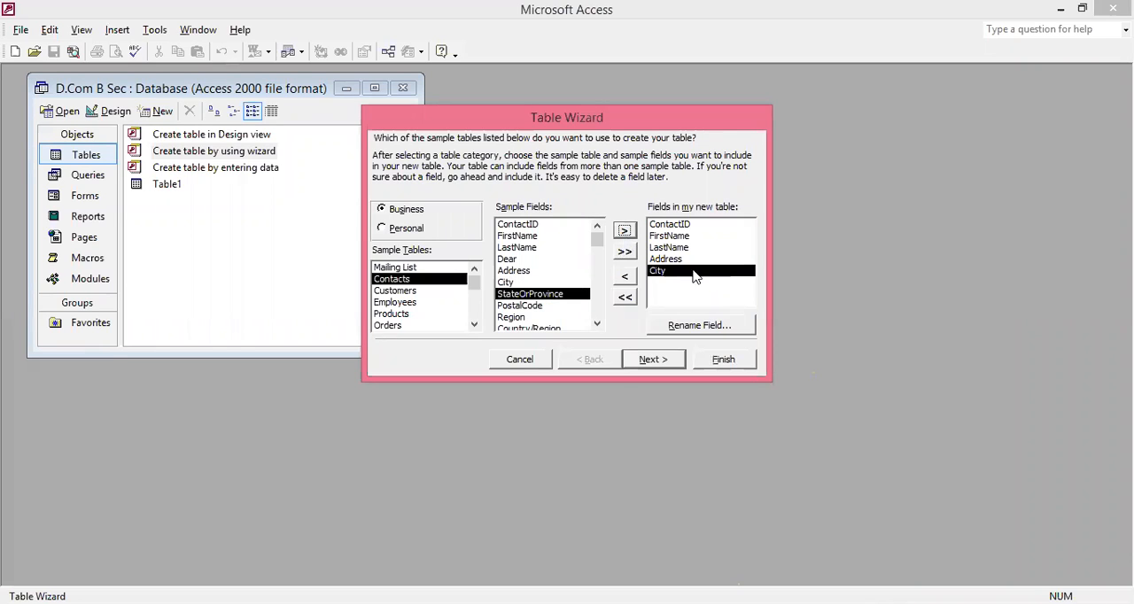
- Rename the new table's ContactID field to "Contact ID NO"
click(676, 226)
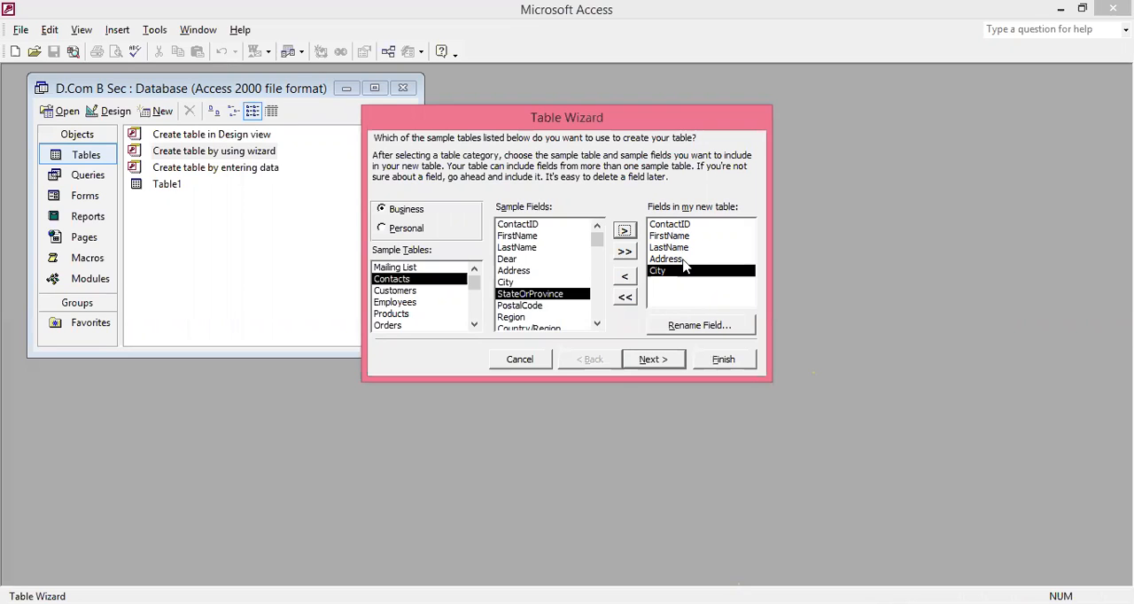
click(680, 326)
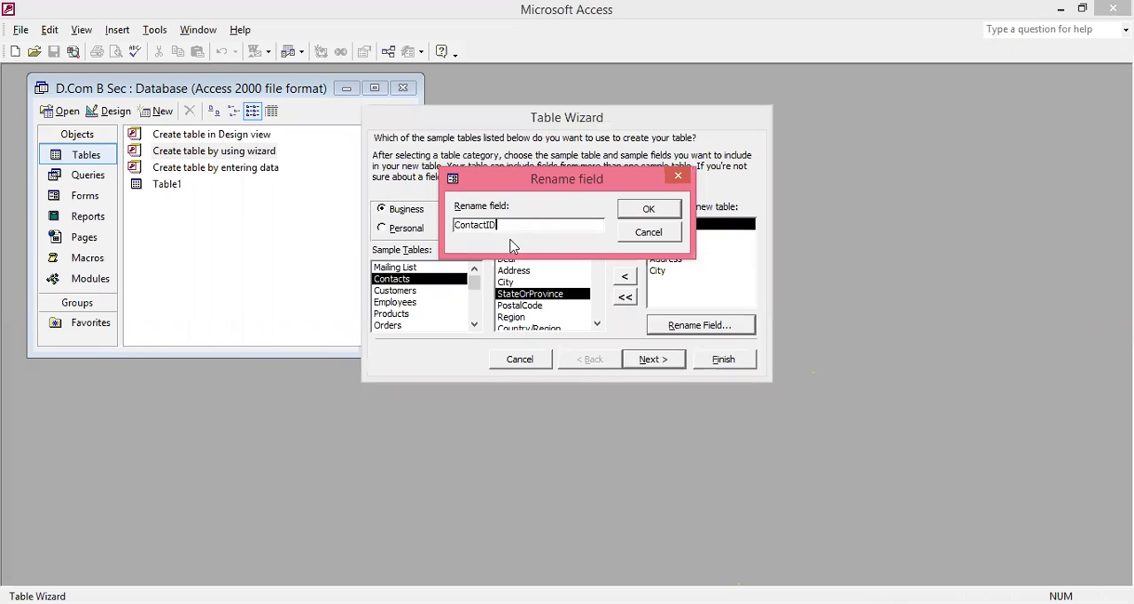
key(BackSpace)
key(BackSpace)
text(ID NO)
click(653, 219)
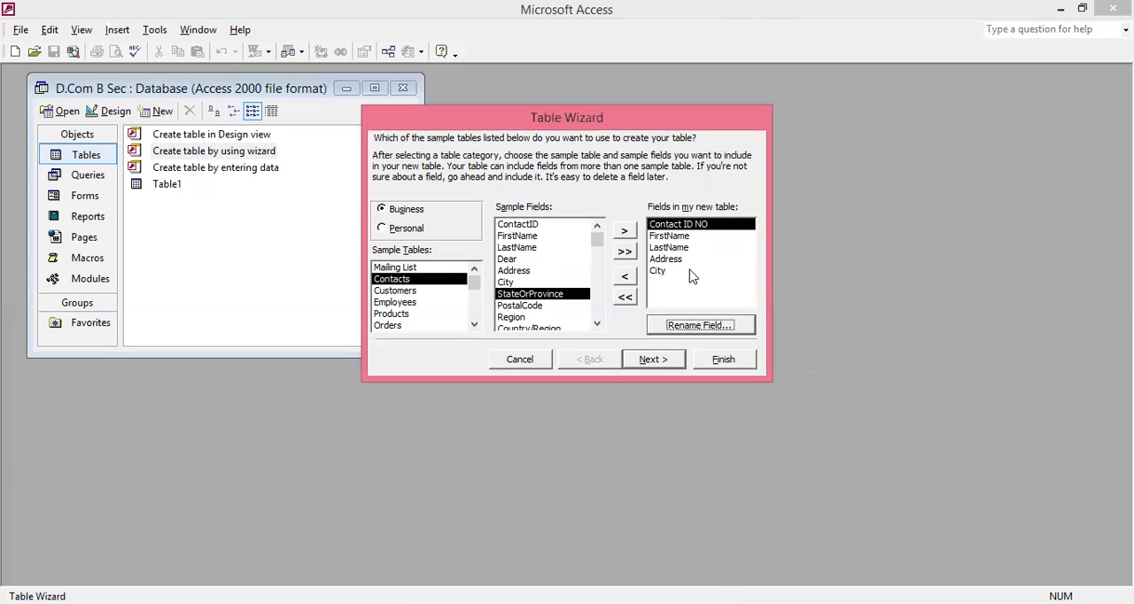
- Continue to the wizard's naming page, name the table Contacts1 and choose to set the primary key yourself
click(651, 359)
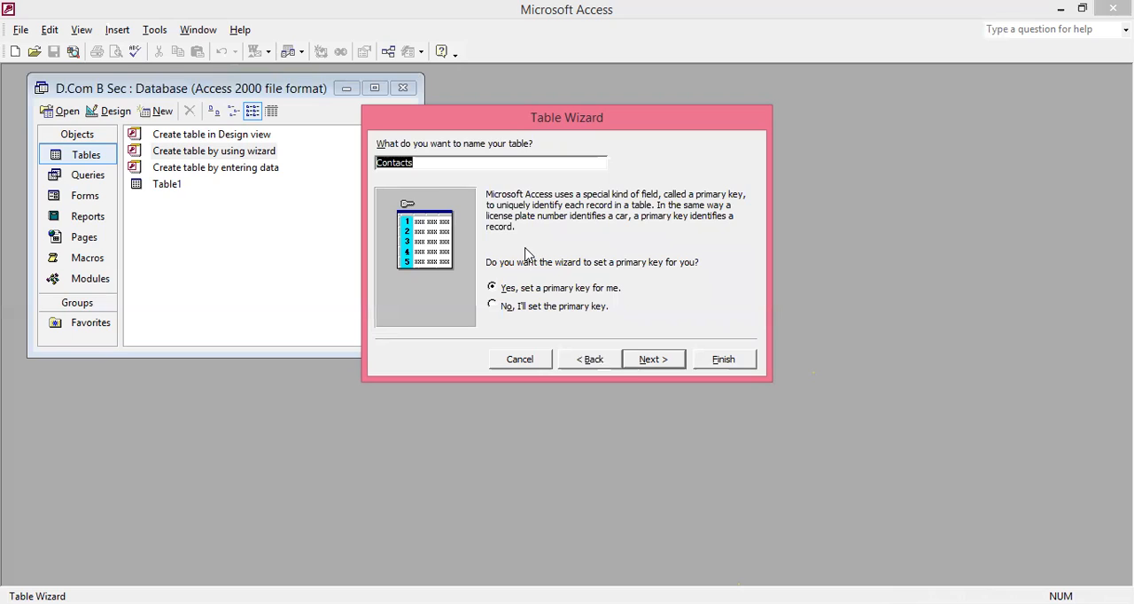
key(Tab)
click(431, 163)
text(1)
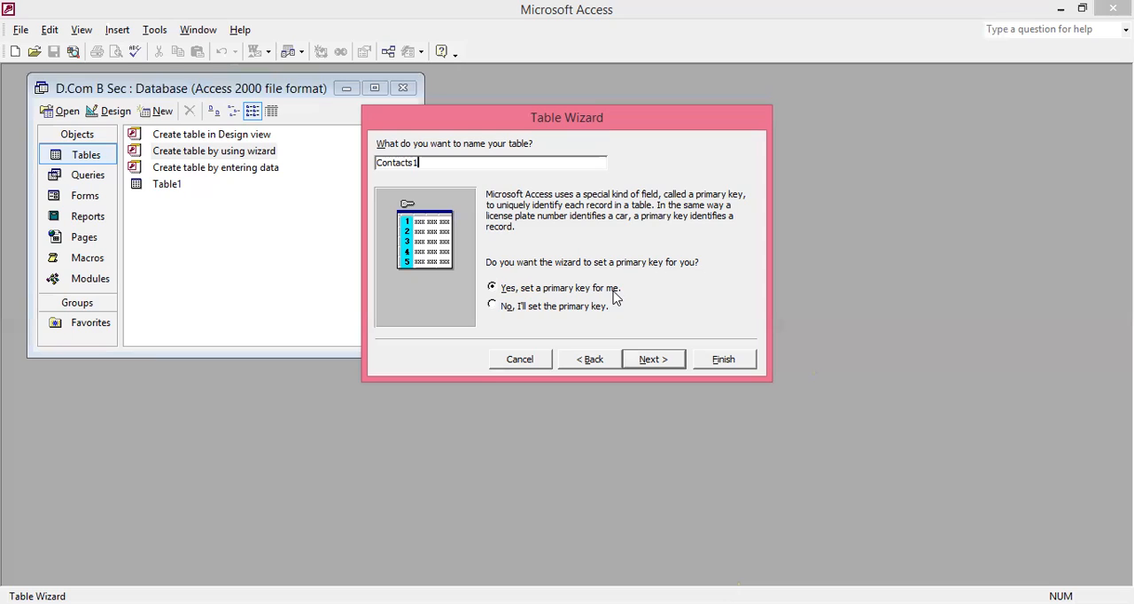
click(493, 307)
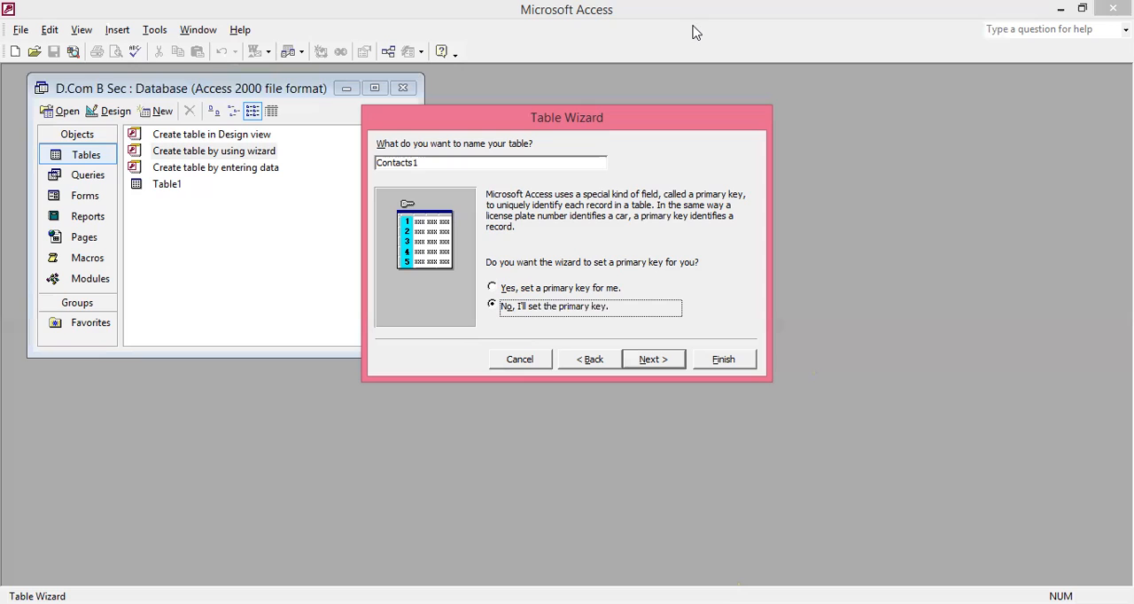
- Make Contact ID NO the unique primary key field, keeping consecutive numbers that Access assigns automatically
click(647, 359)
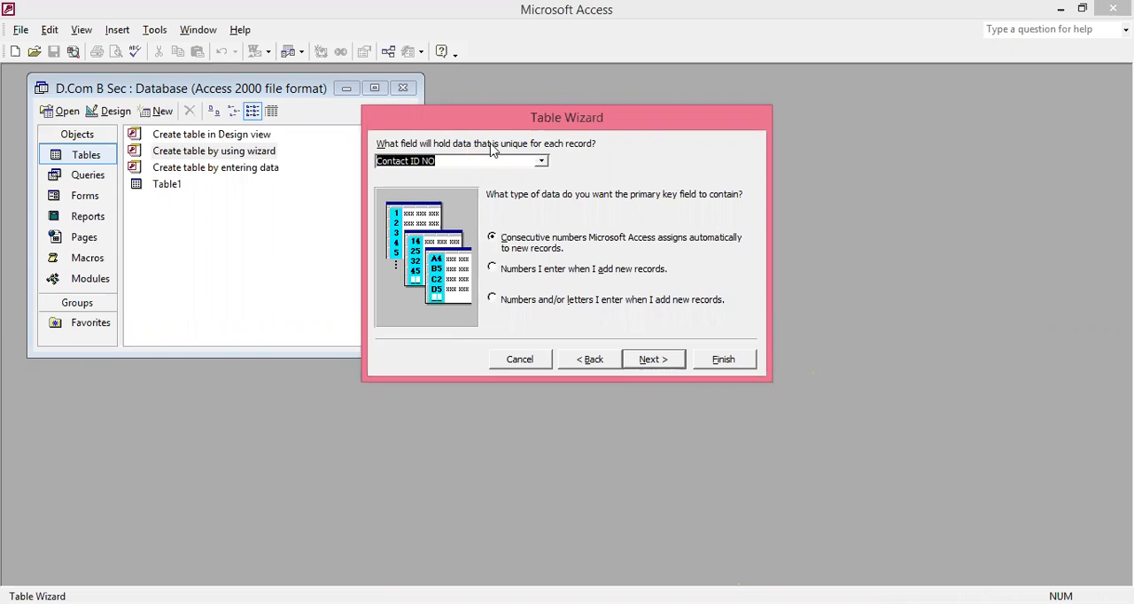
click(541, 163)
click(541, 164)
click(541, 164)
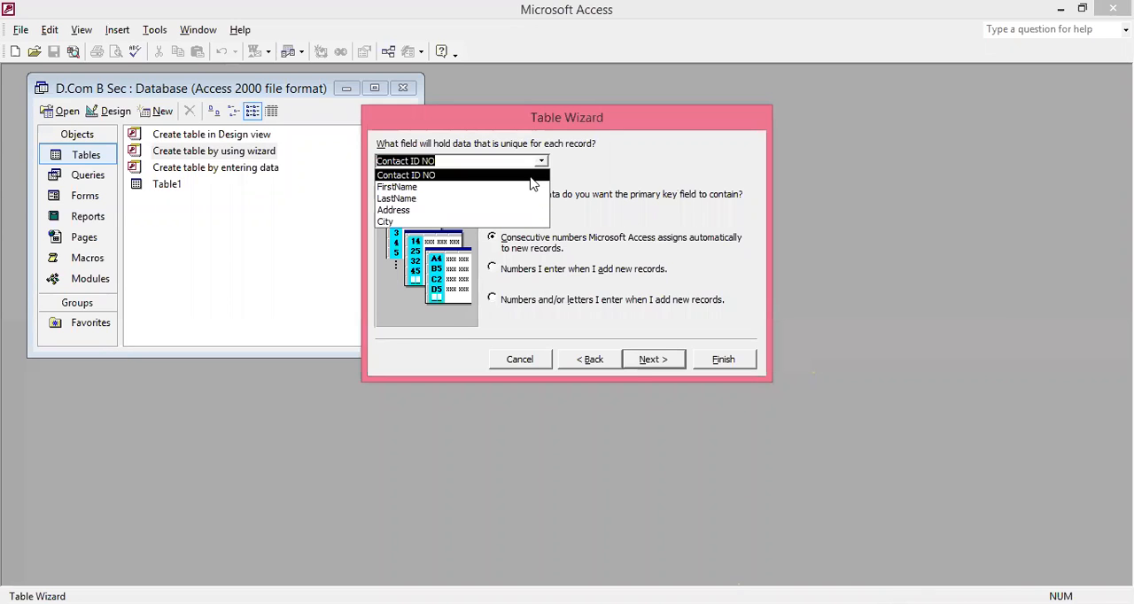
click(530, 176)
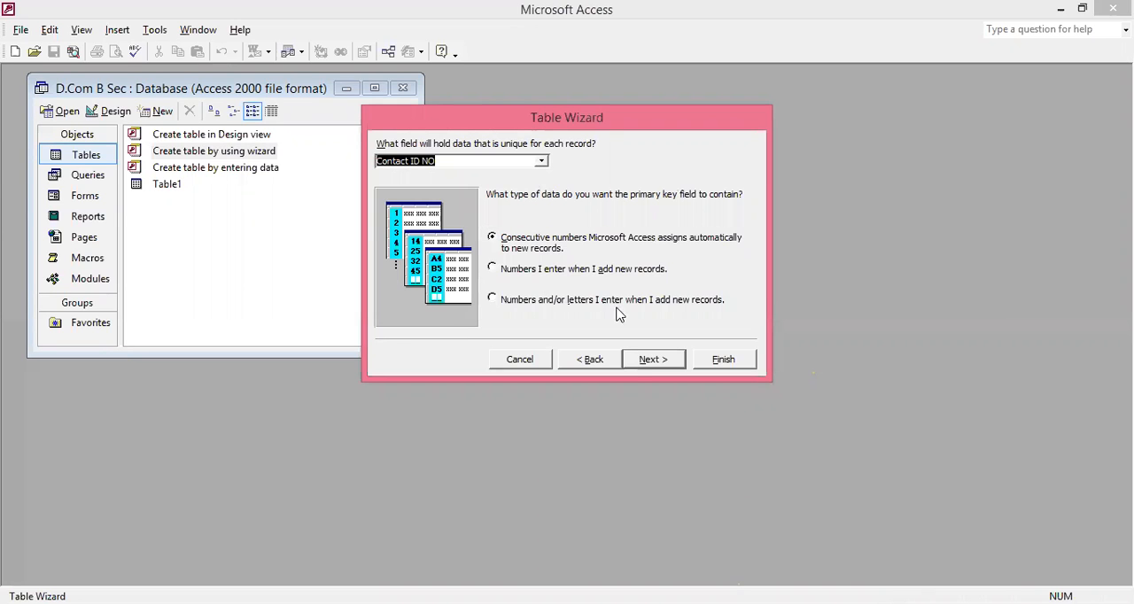
- Leave the new table unrelated to Table1 and finish the wizard with the option to enter data directly into the table
click(668, 363)
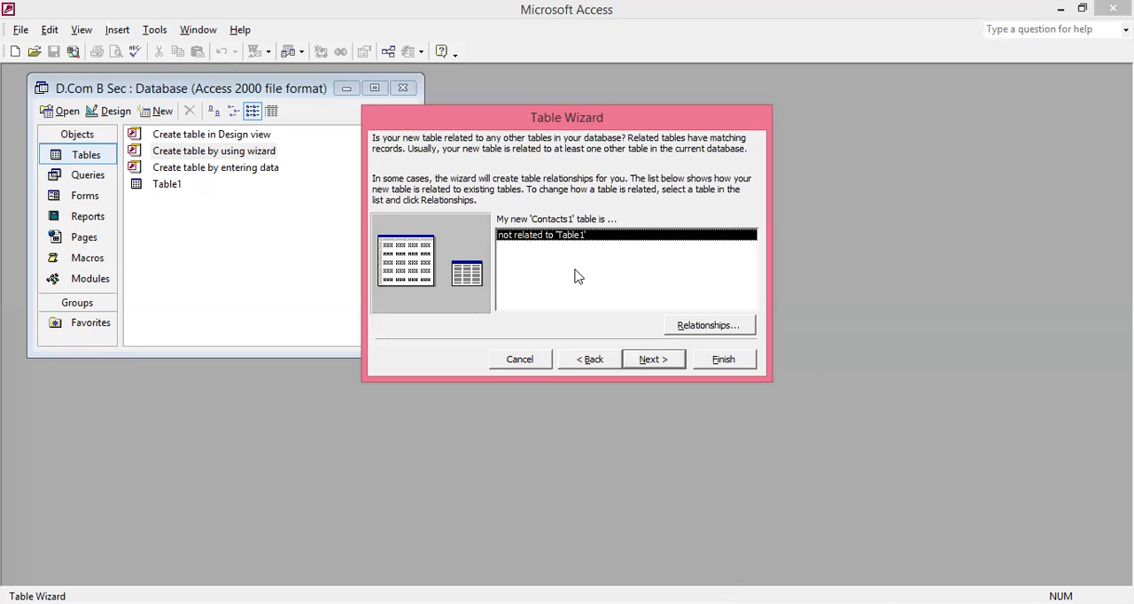
click(664, 362)
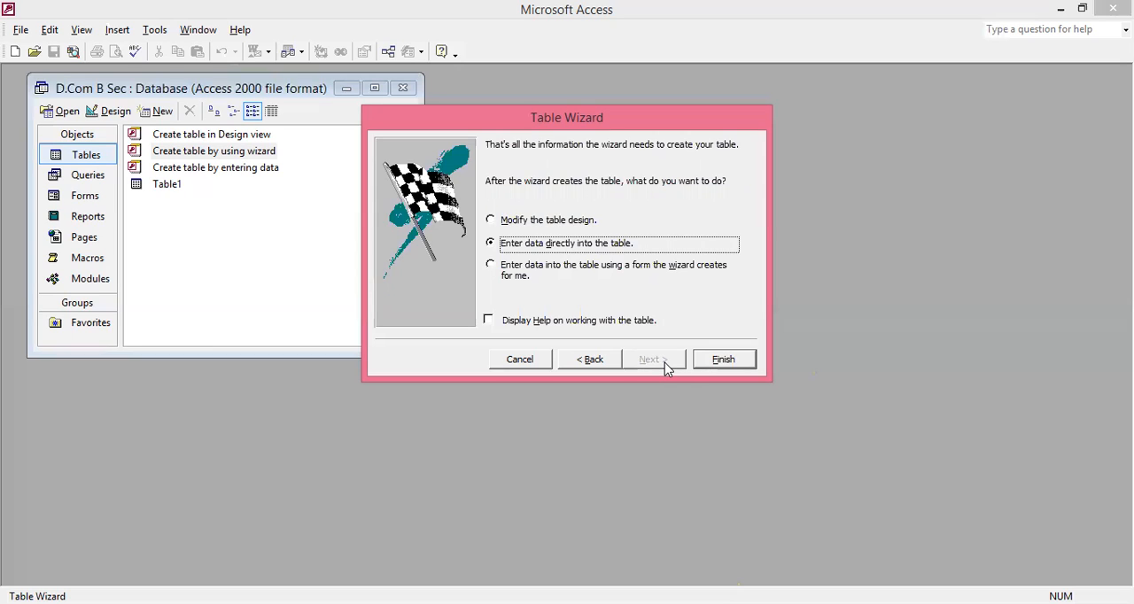
click(497, 221)
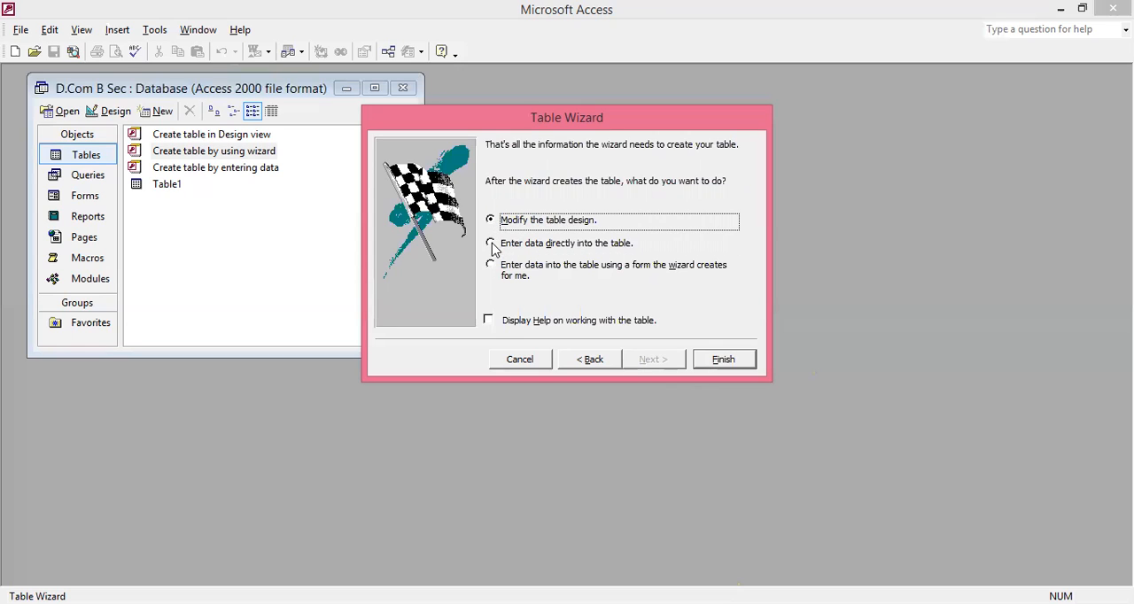
click(493, 245)
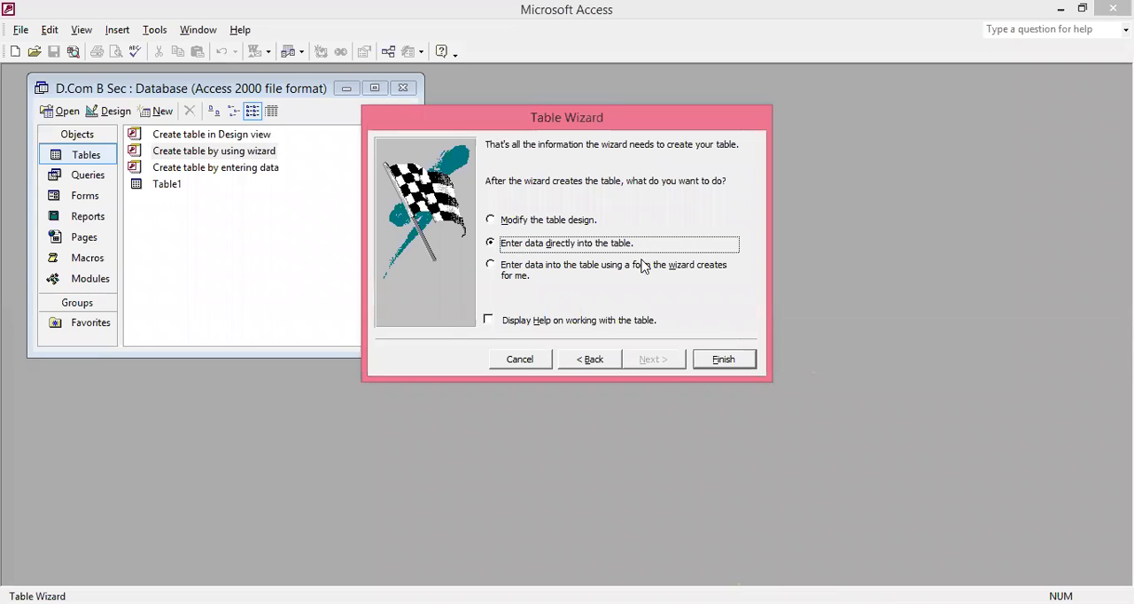
click(723, 360)
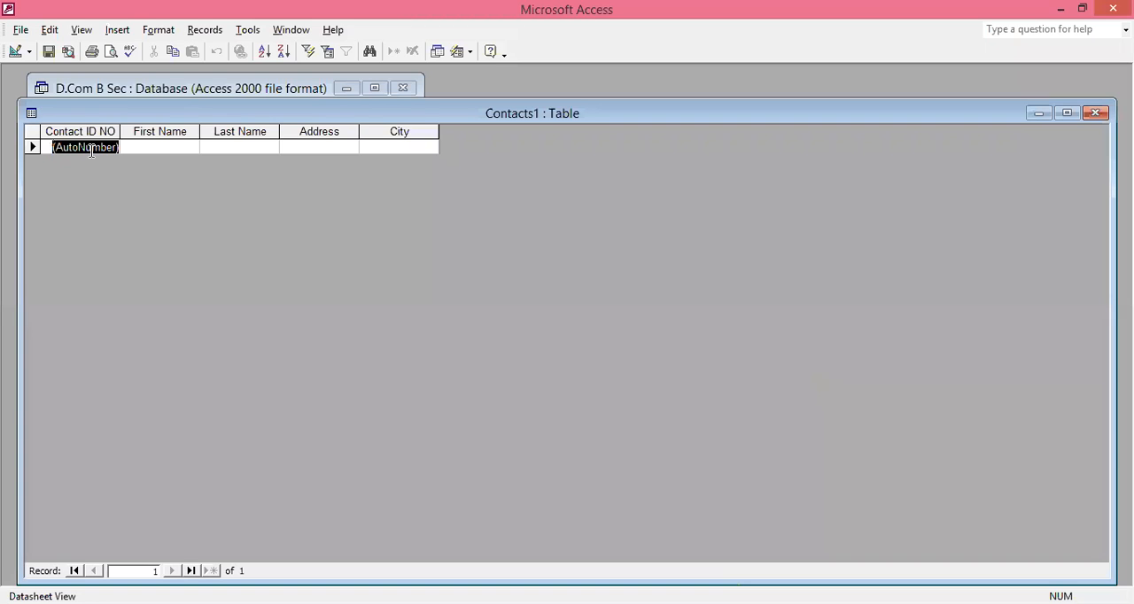
- Enter the first contact's first name and last name in the first record of the Contacts1 table
key(Tab)
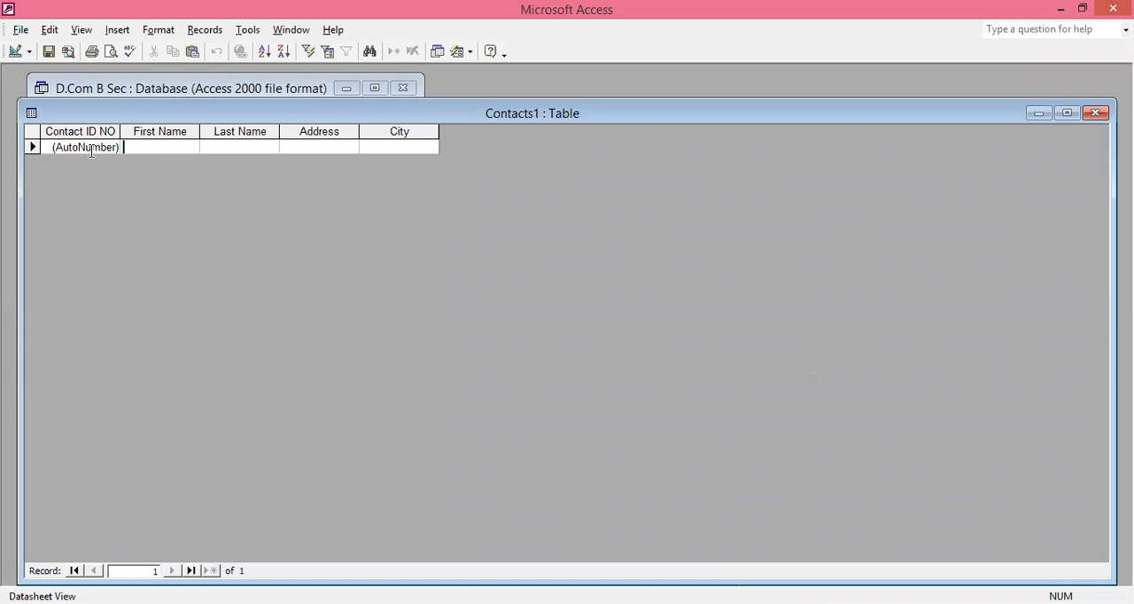
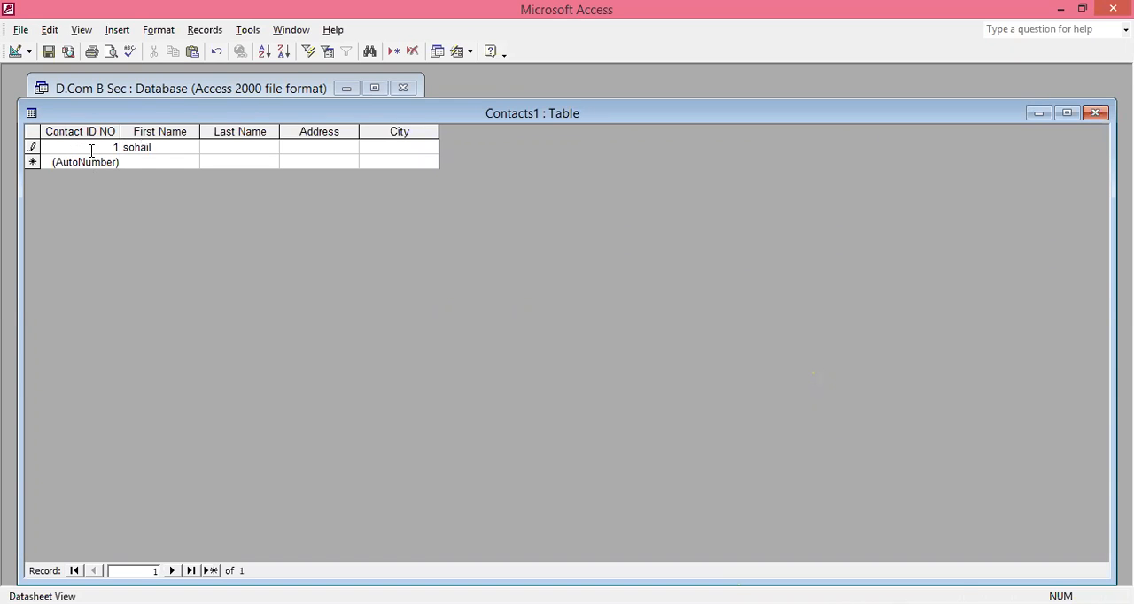
- Complete the first record with the contact's street address and city
key(Tab)
key(Tab)
text(khanw)
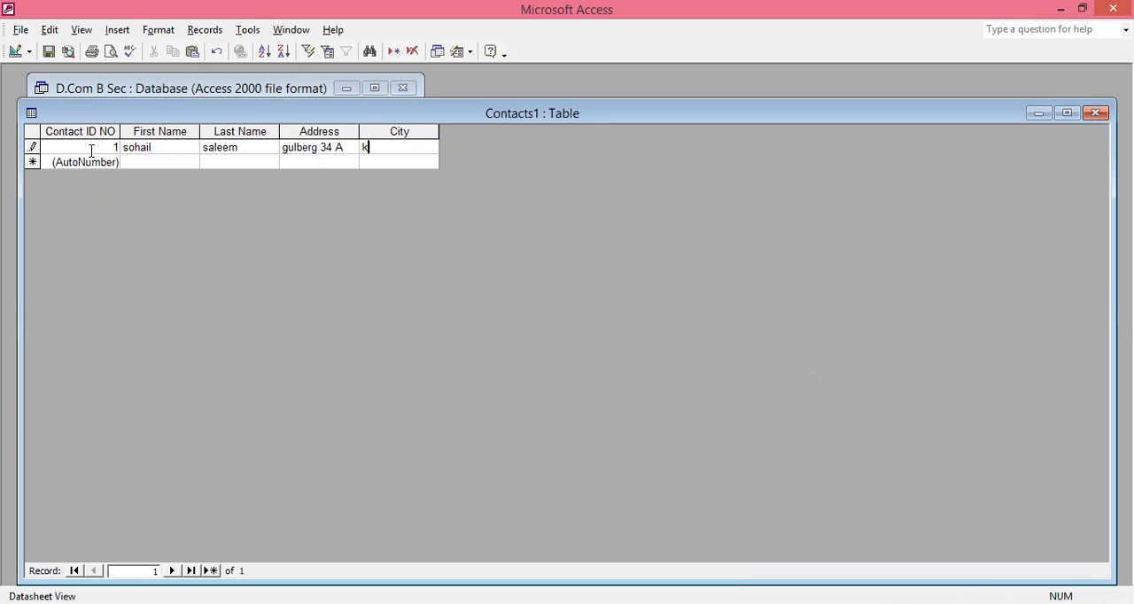
key(BackSpace)
text(ewal)
key(Tab)
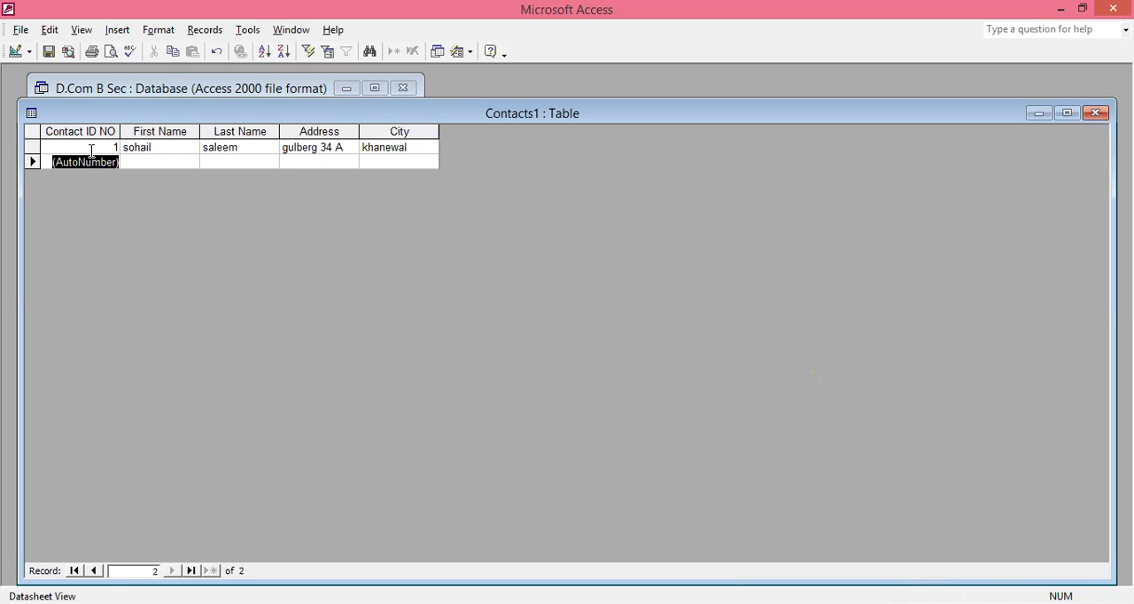
- Start a second record with the next contact's first name and last name
key(Tab)
key(Tab)
- Complete the second record with the contact's street address and city
key(Tab)
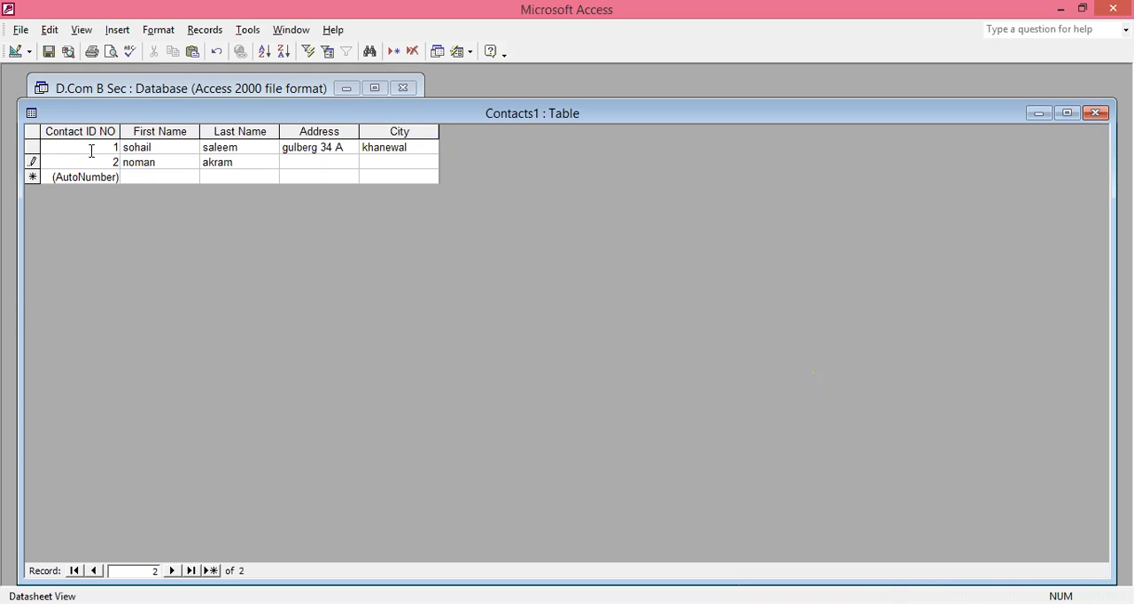
text(b)
key(BackSpace)
key(Tab)
text(khanewa)
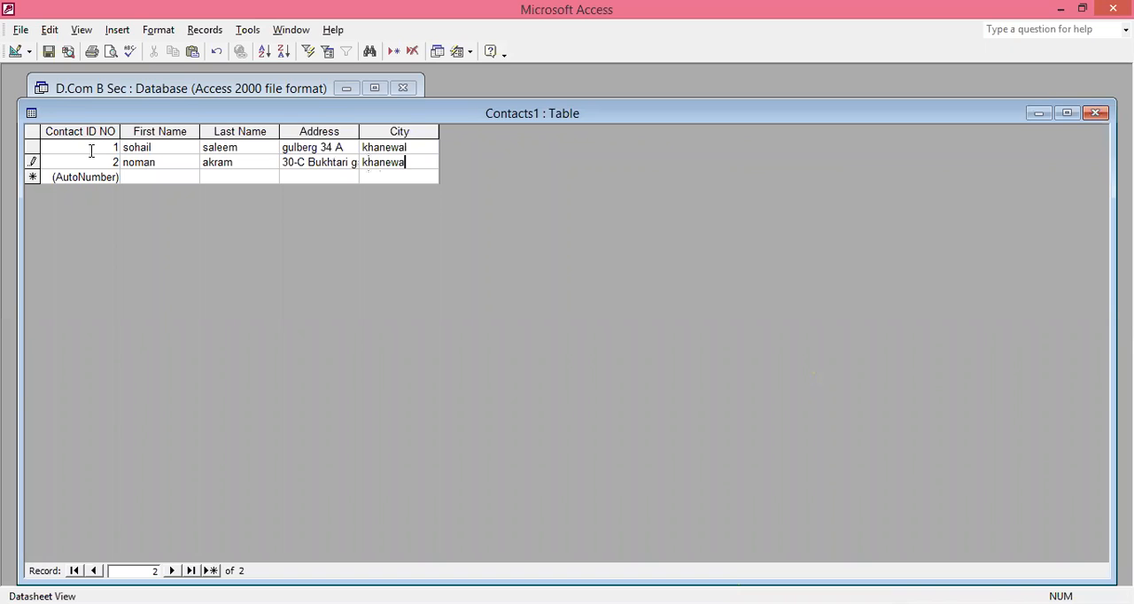
text(l)
key(Tab)
key(Tab)
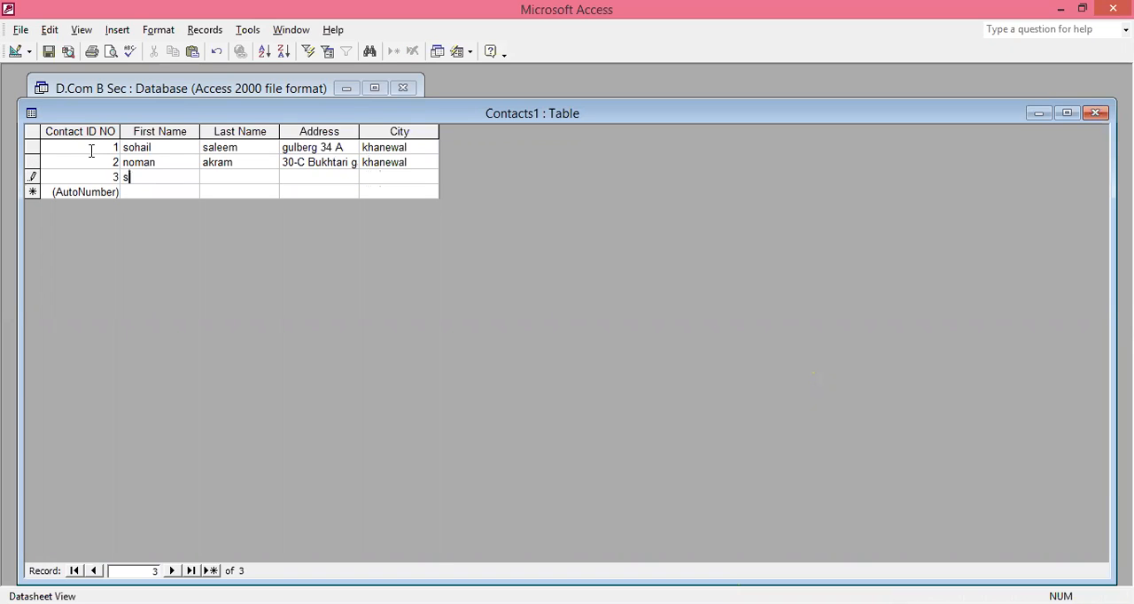
- Start a third record with another contact's first name and last name
key(Tab)
- Complete the third record with the contact's address and city
key(Tab)
text(gu)
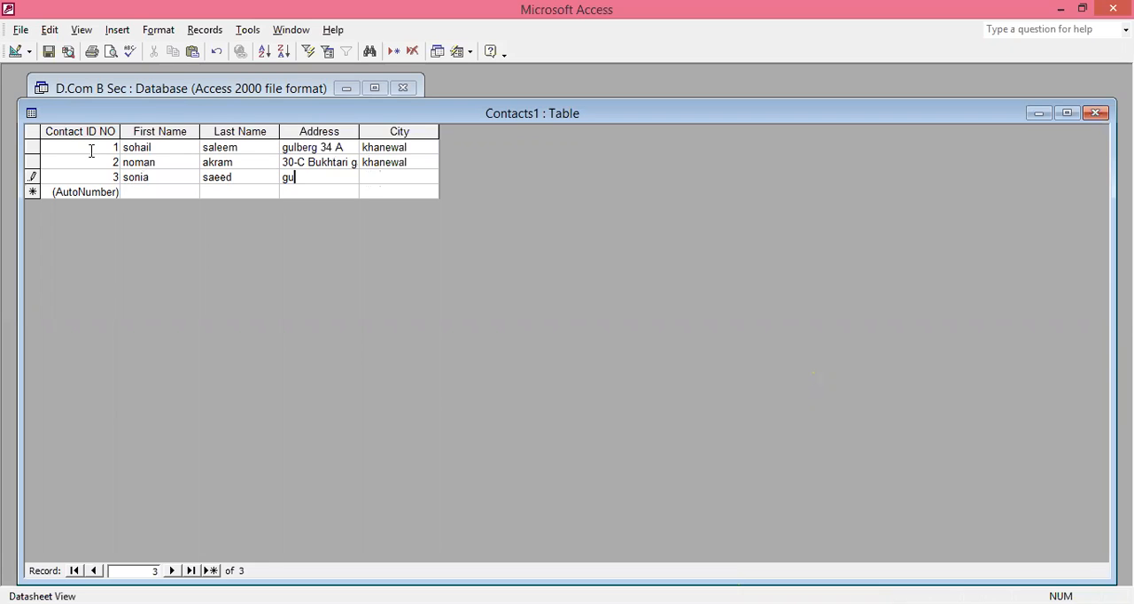
key(BackSpace)
key(BackSpace)
text(cil)
text(vi)
text(l )
text(line)
text(kha)
text(ne)
text(w)
text(al)
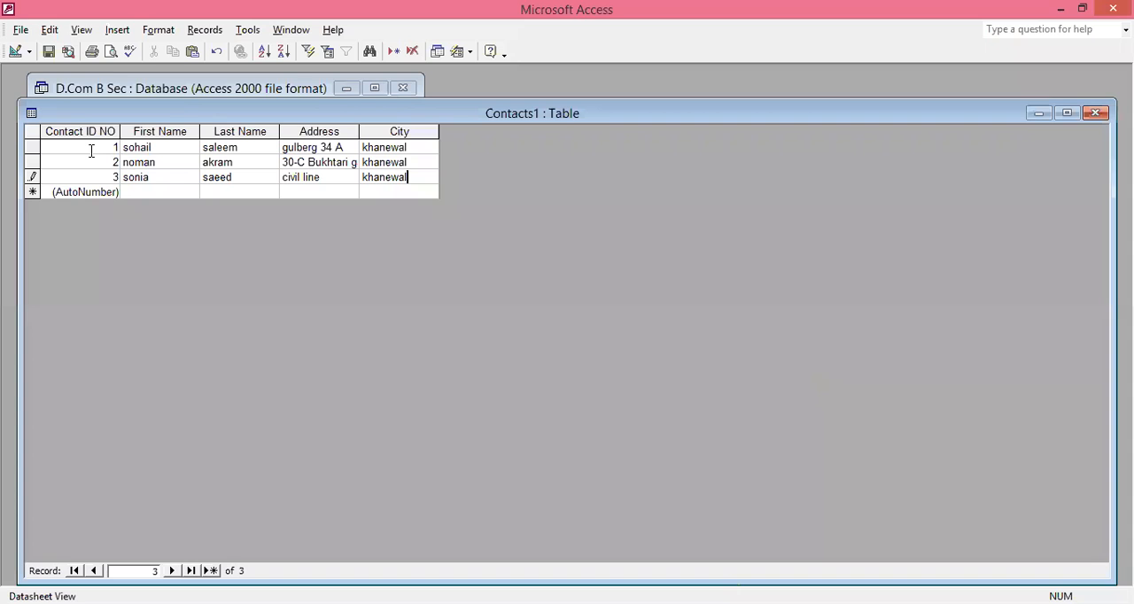
- Examine the Contacts1 table's field design in Design view, return to the datasheet and close the table
click(14, 52)
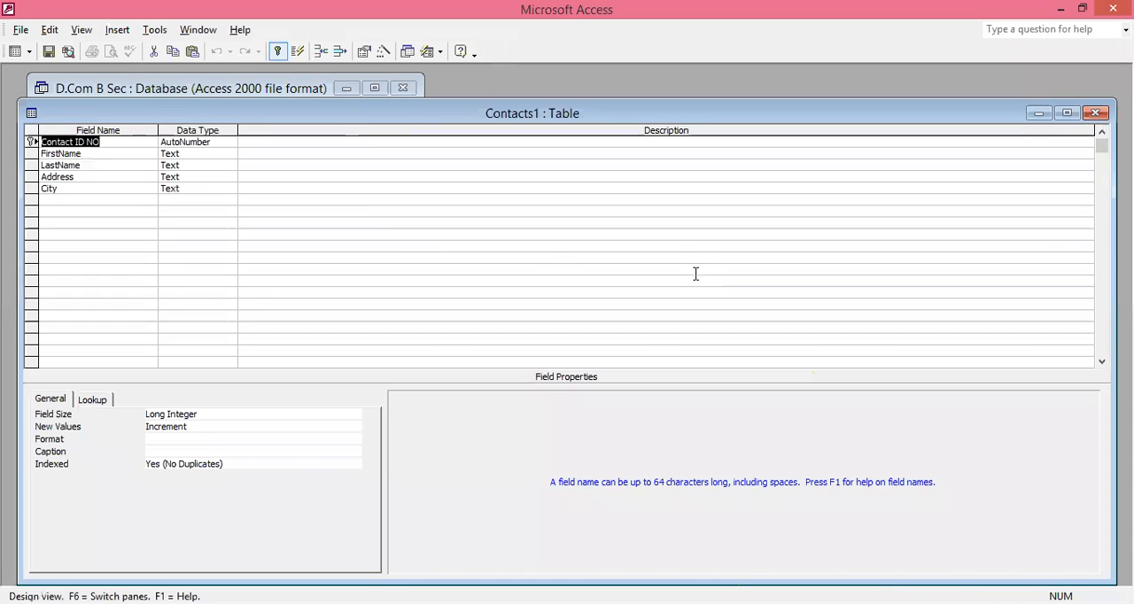
click(14, 51)
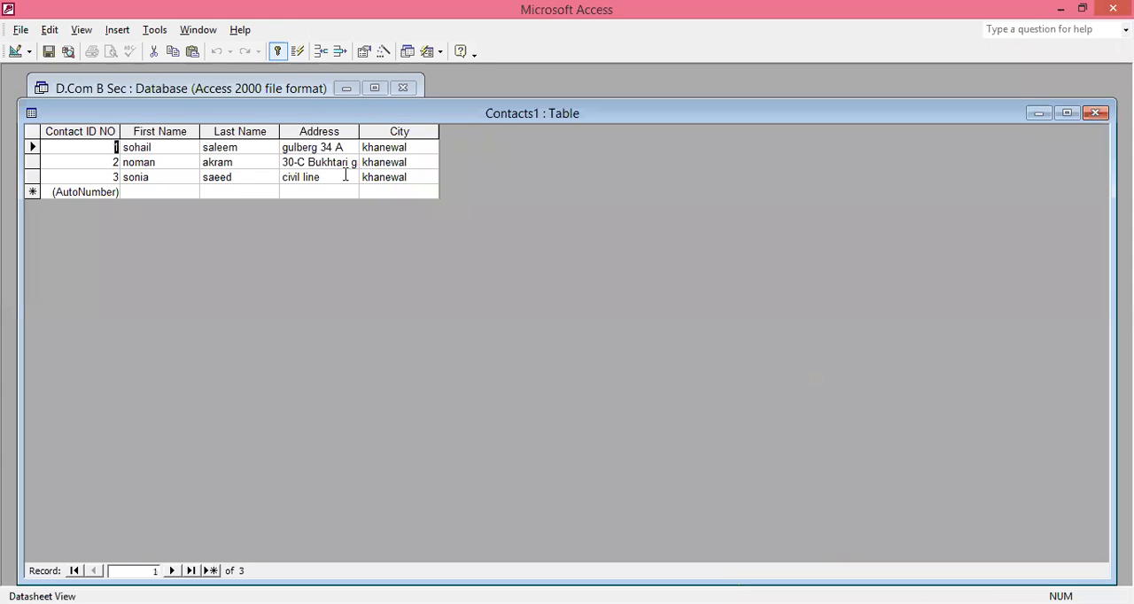
click(1096, 114)
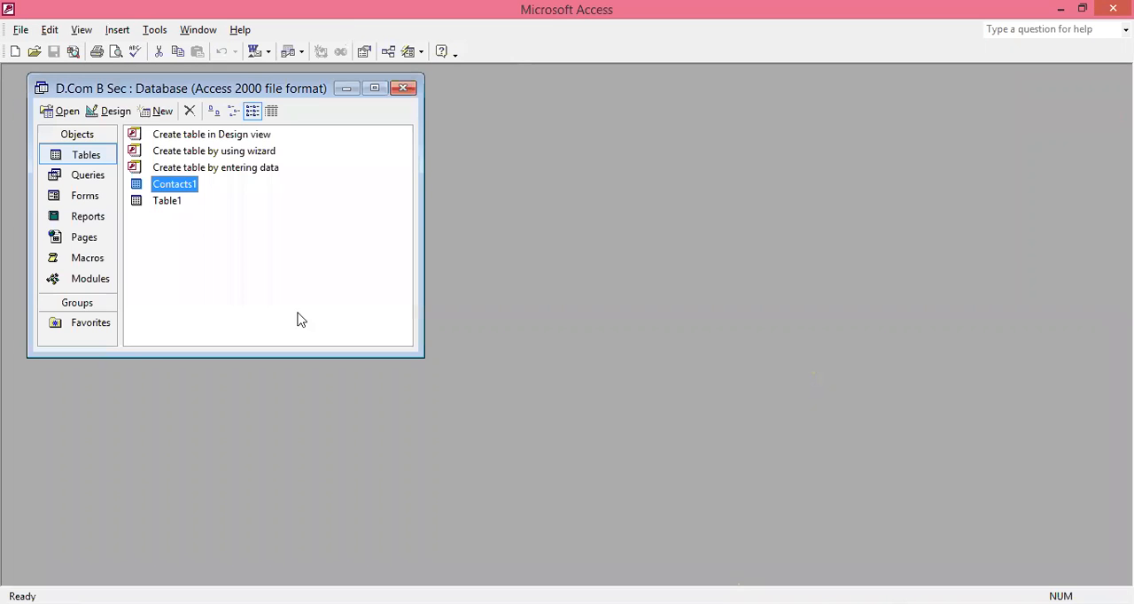
- Reopen the Contacts1 table from the database window to review its records, and close it again
click(193, 186)
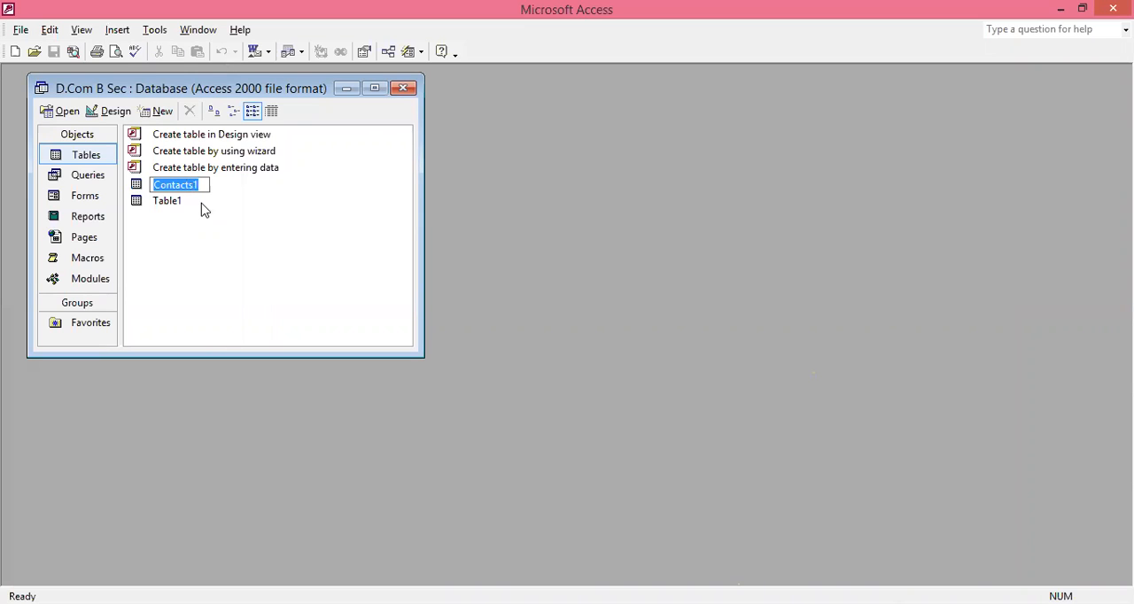
click(143, 193)
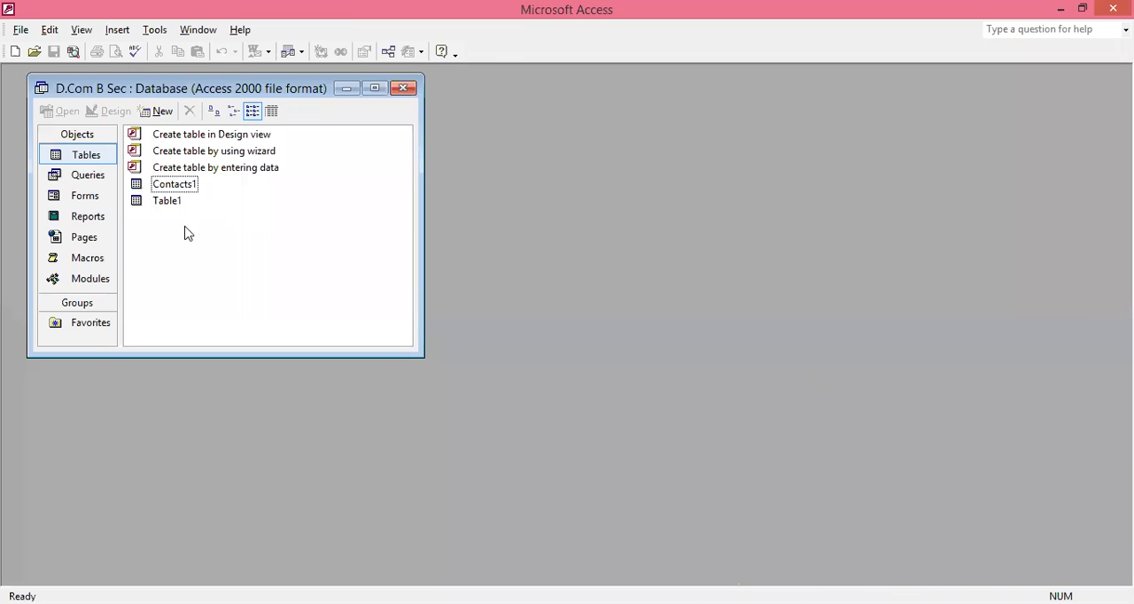
key(Return)
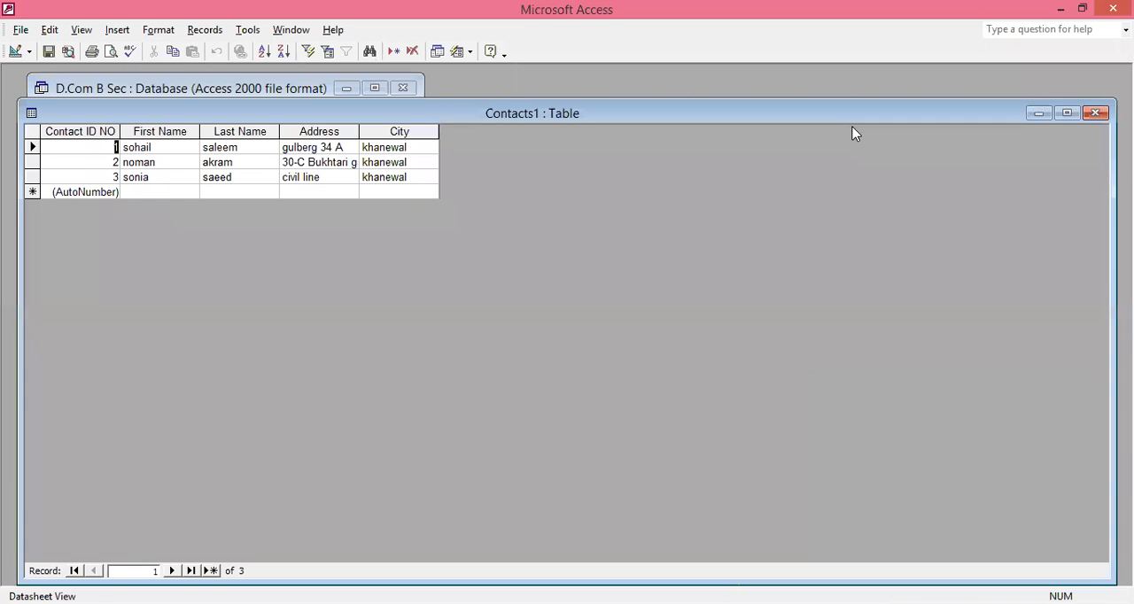
click(1095, 110)
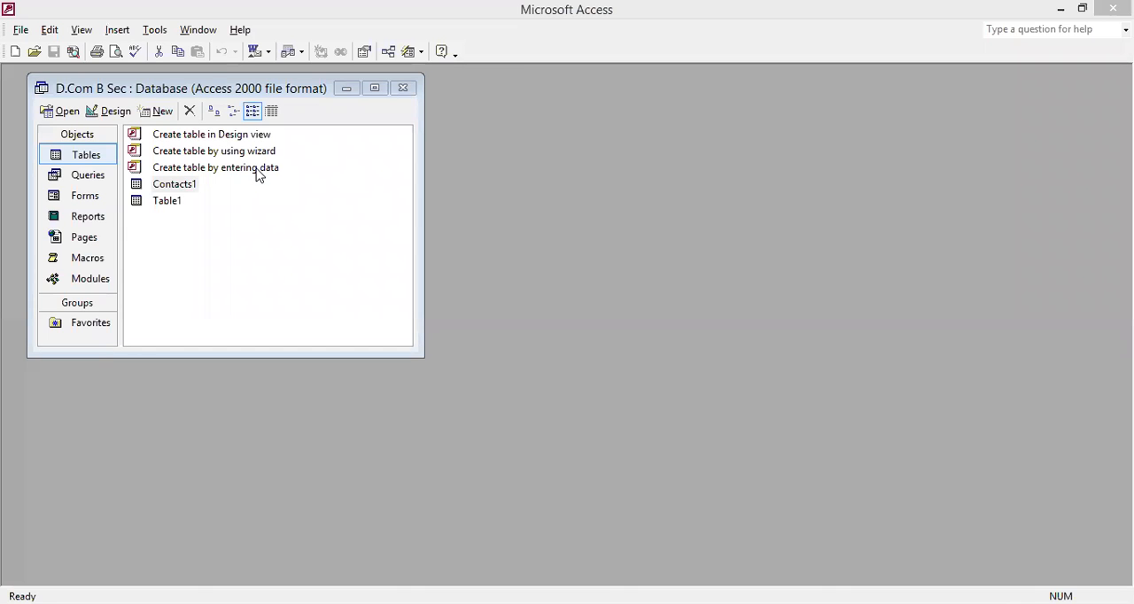
- Create a new table by entering data and rename its first column to STD ID
click(257, 171)
double_click(257, 170)
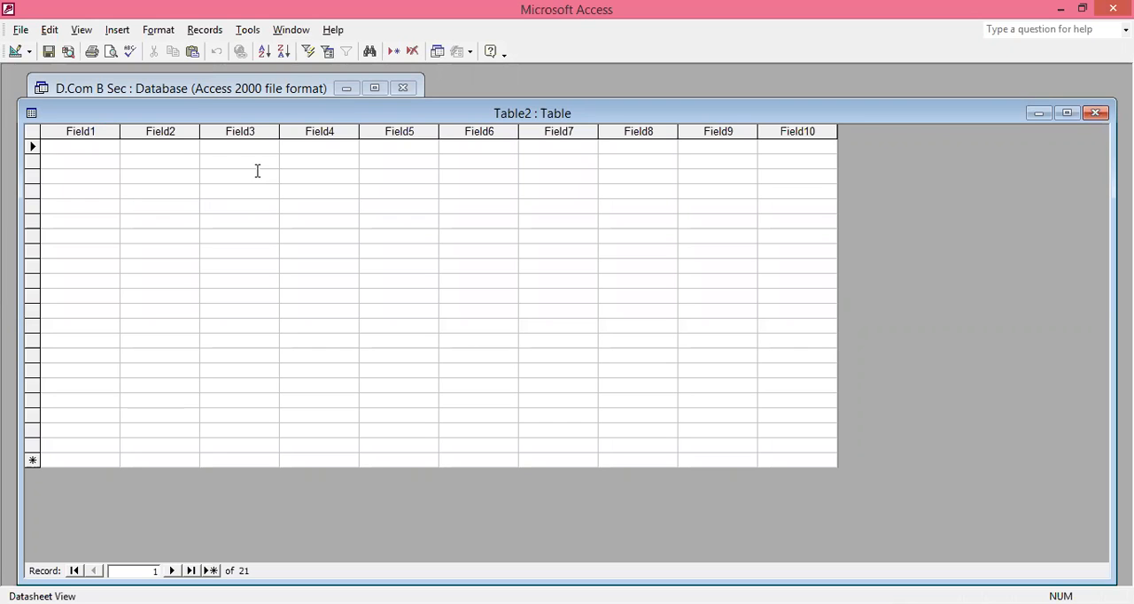
click(91, 131)
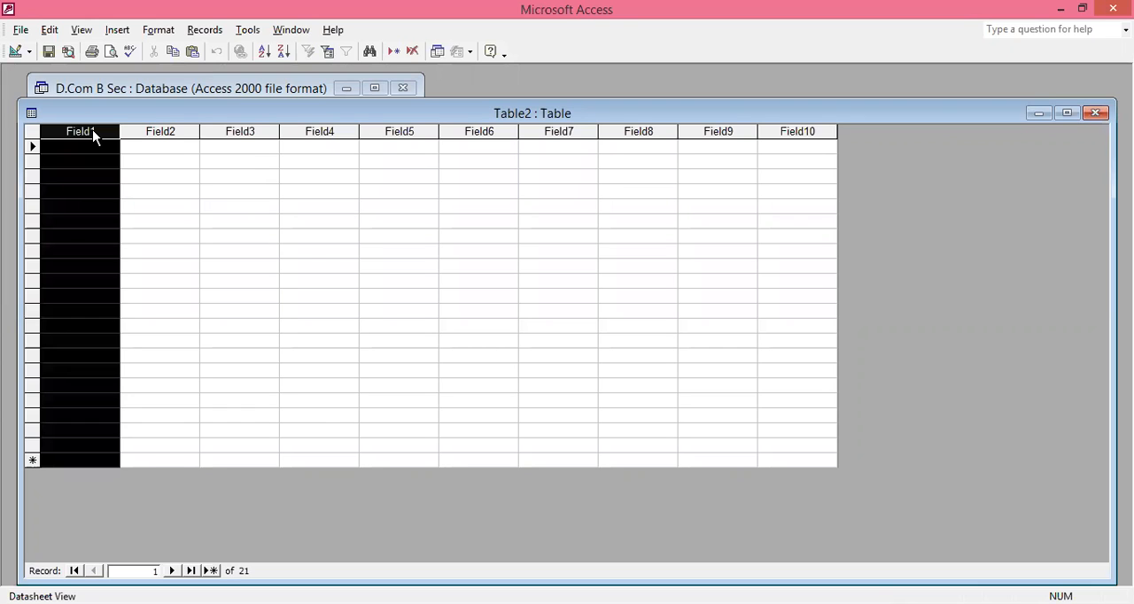
right_click(93, 133)
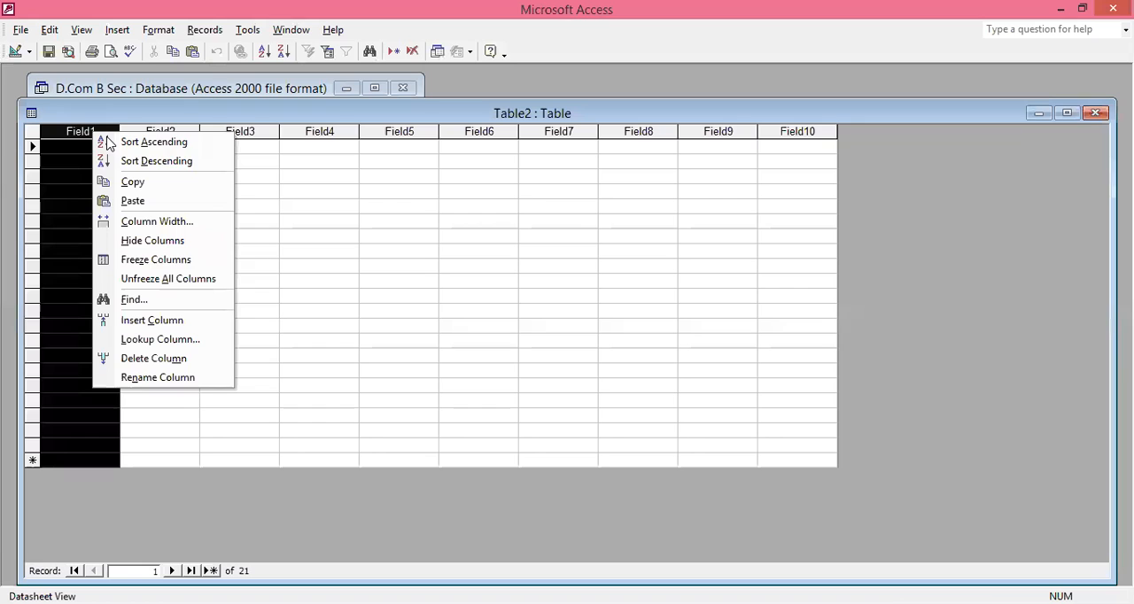
click(149, 377)
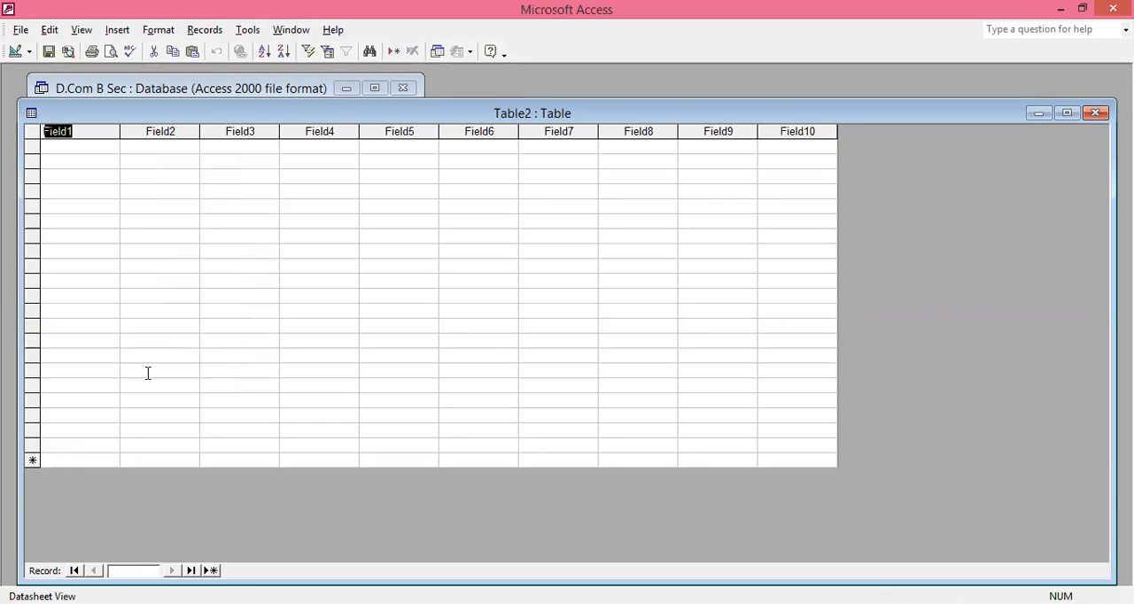
text(id)
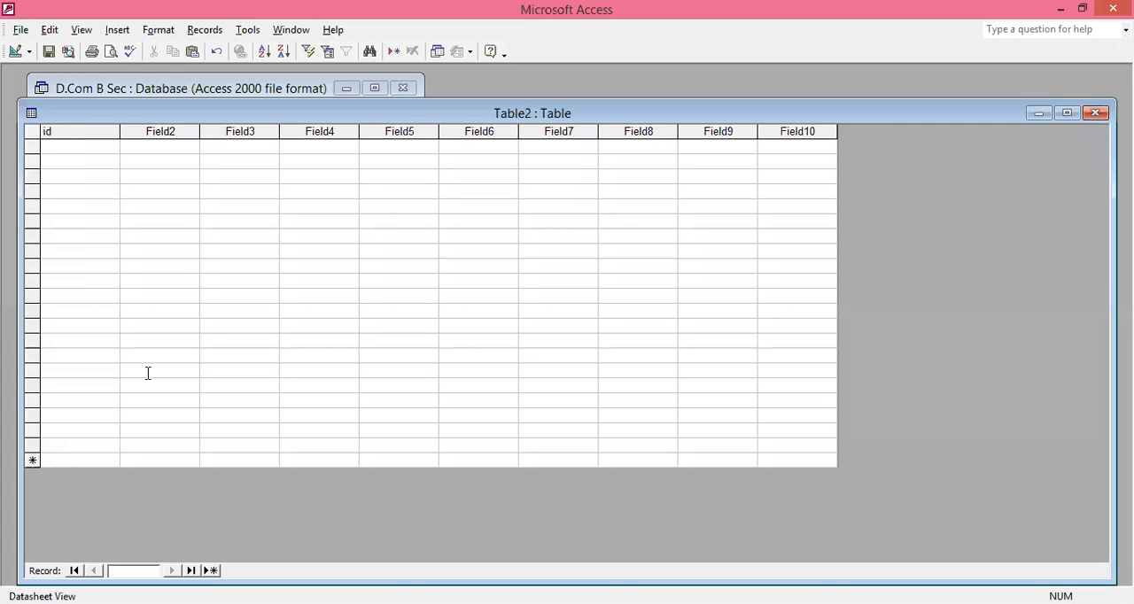
key(BackSpace)
key(BackSpace)
key(Caps_Lock)
text(ID)
key(BackSpace)
key(BackSpace)
text(STD ID)
- Rename the Field2 column to NAME
right_click(176, 130)
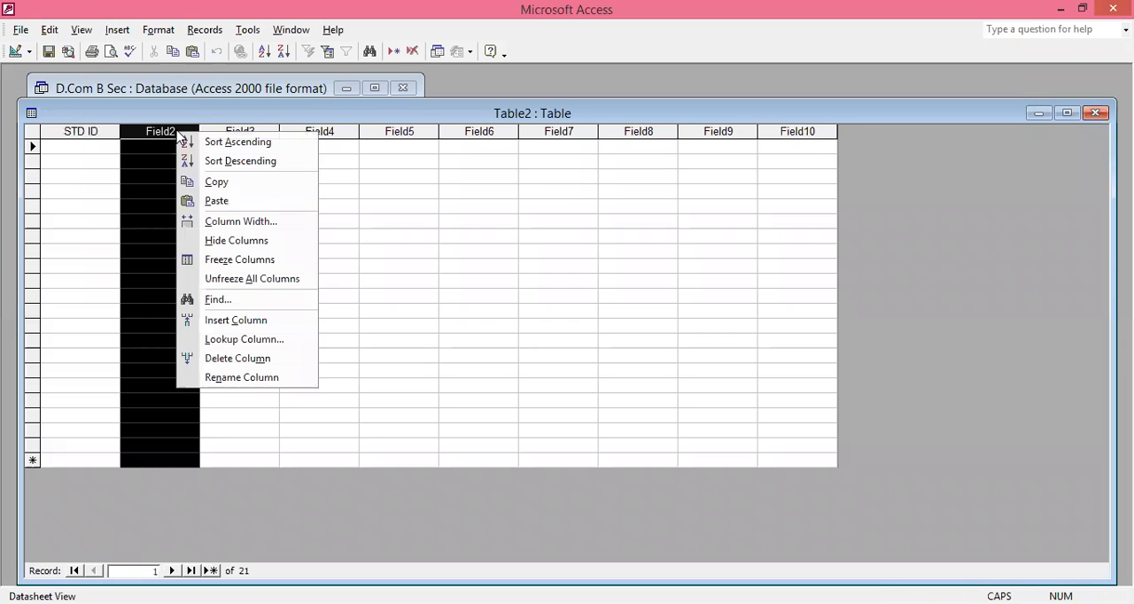
click(236, 377)
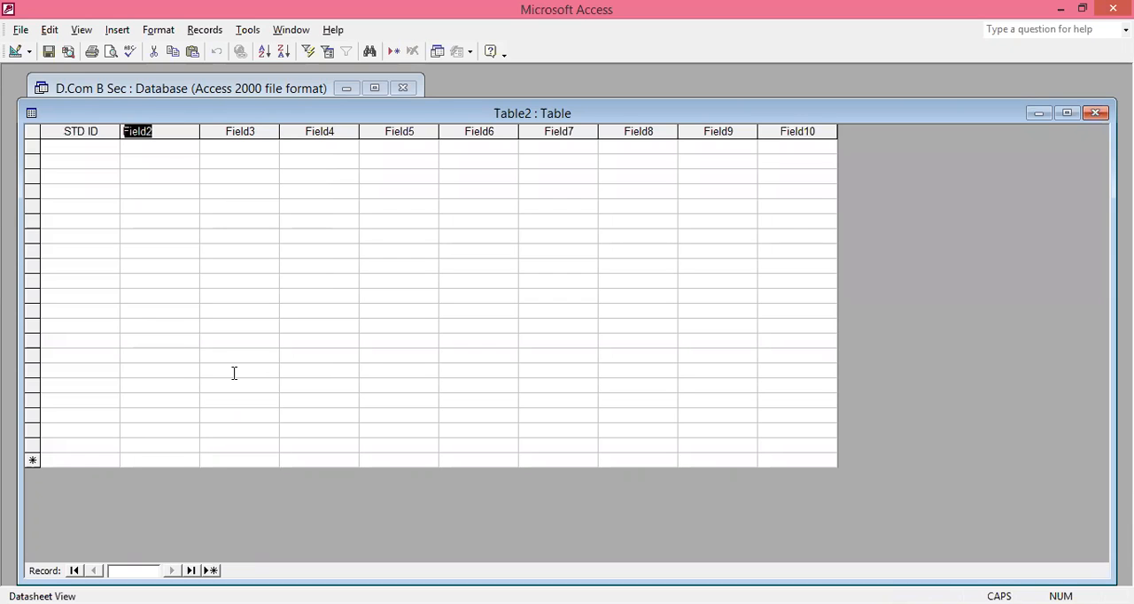
text(NAME)
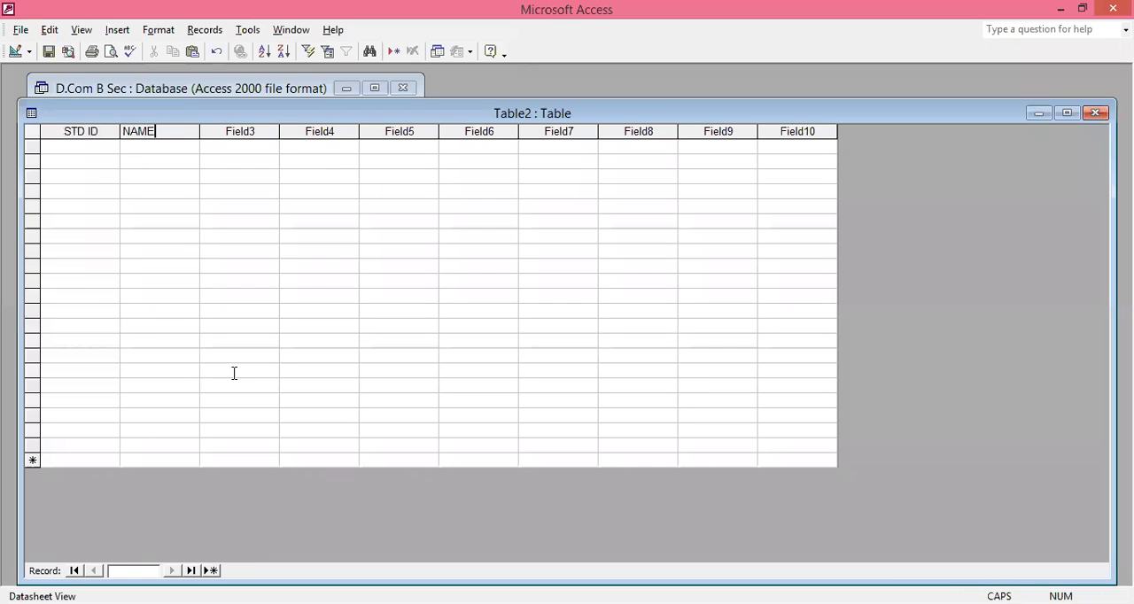
- Rename the Field3 column to FATHER NAME
click(255, 131)
right_click(256, 131)
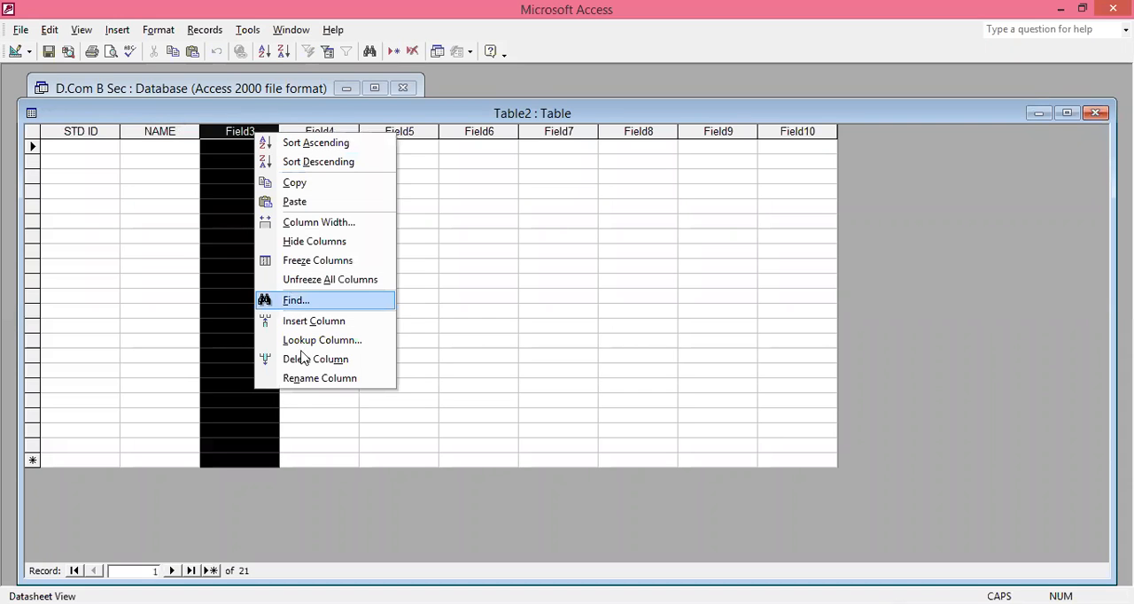
click(316, 378)
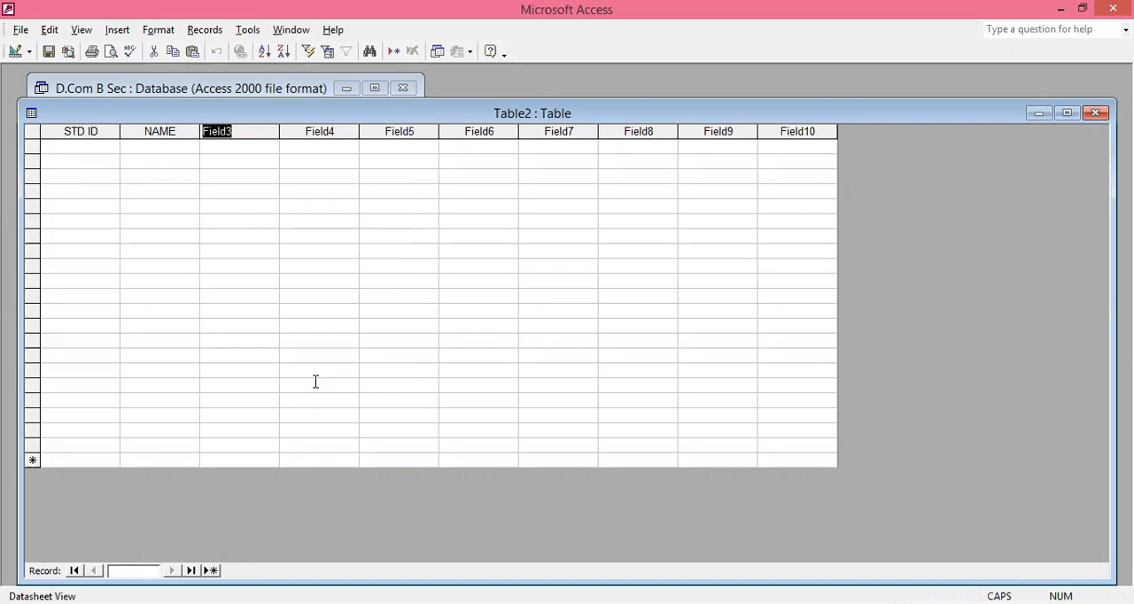
text(FATHE)
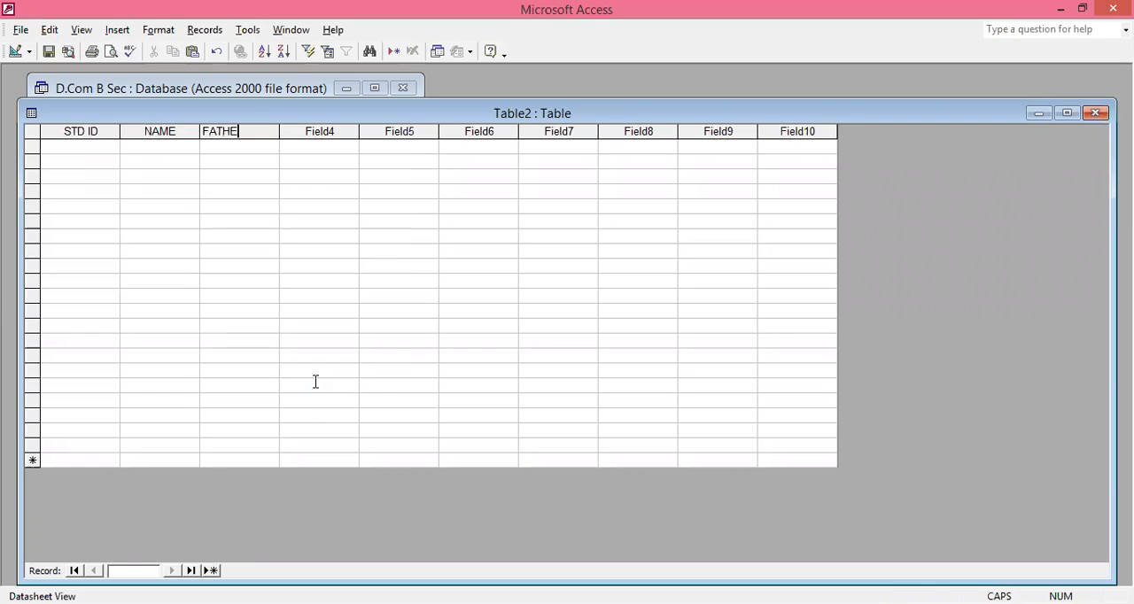
text(R NAME)
- Rename the Field4 column to FEE and the Field5 column to SUBJECT
right_click(335, 135)
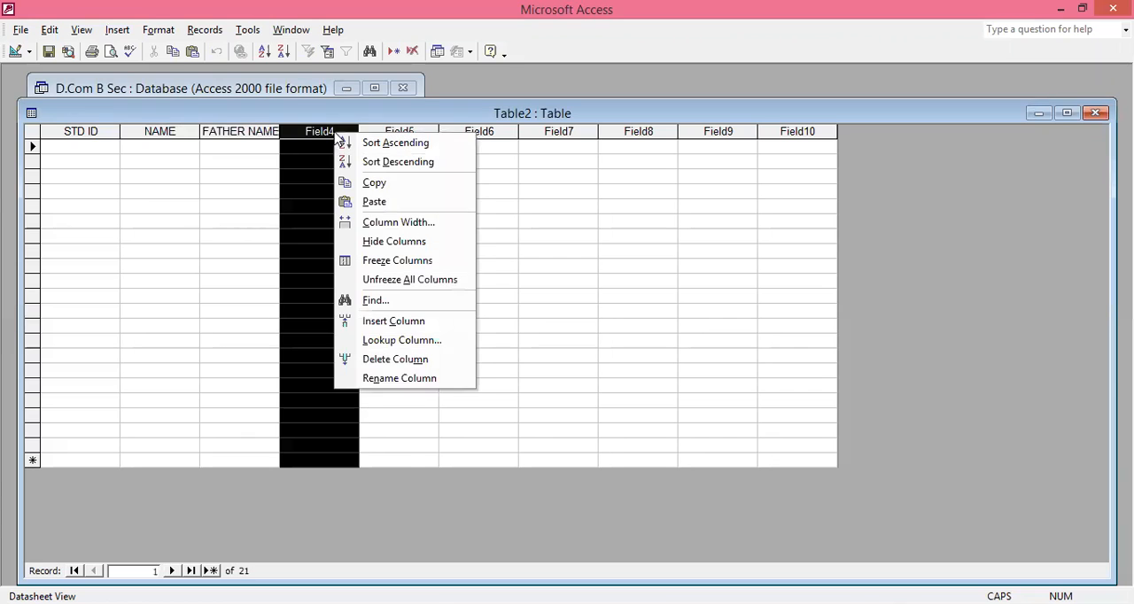
click(388, 373)
text(FEE)
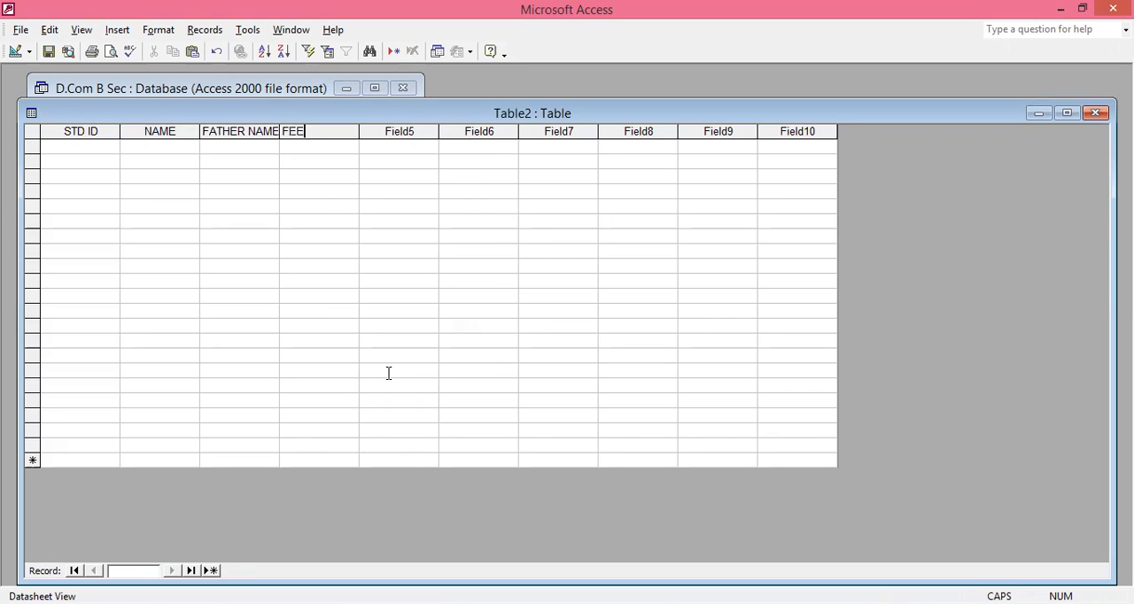
right_click(411, 131)
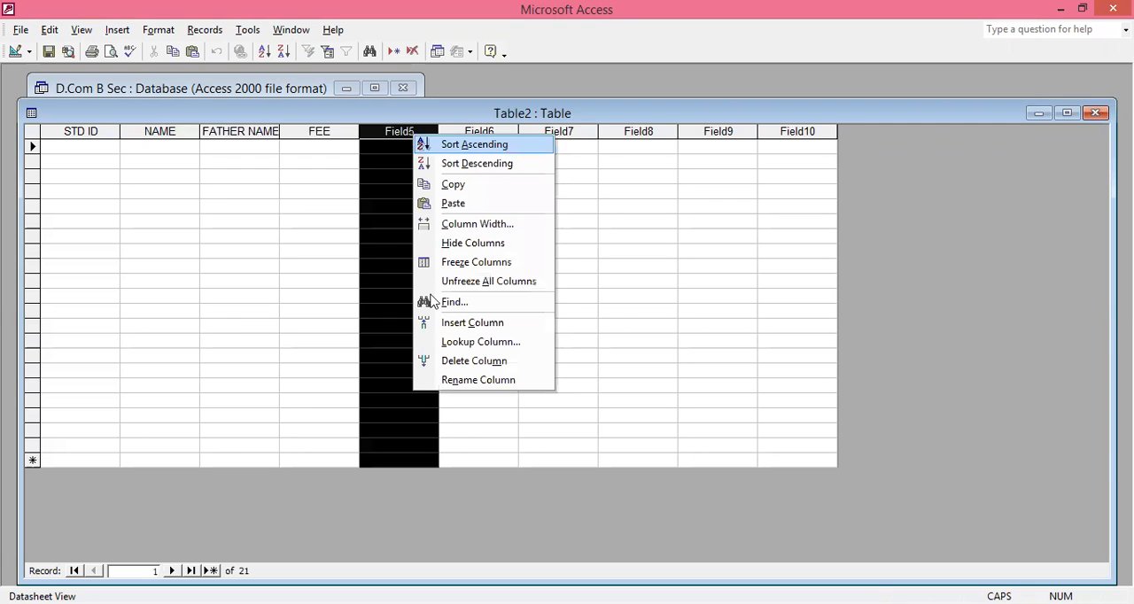
click(456, 377)
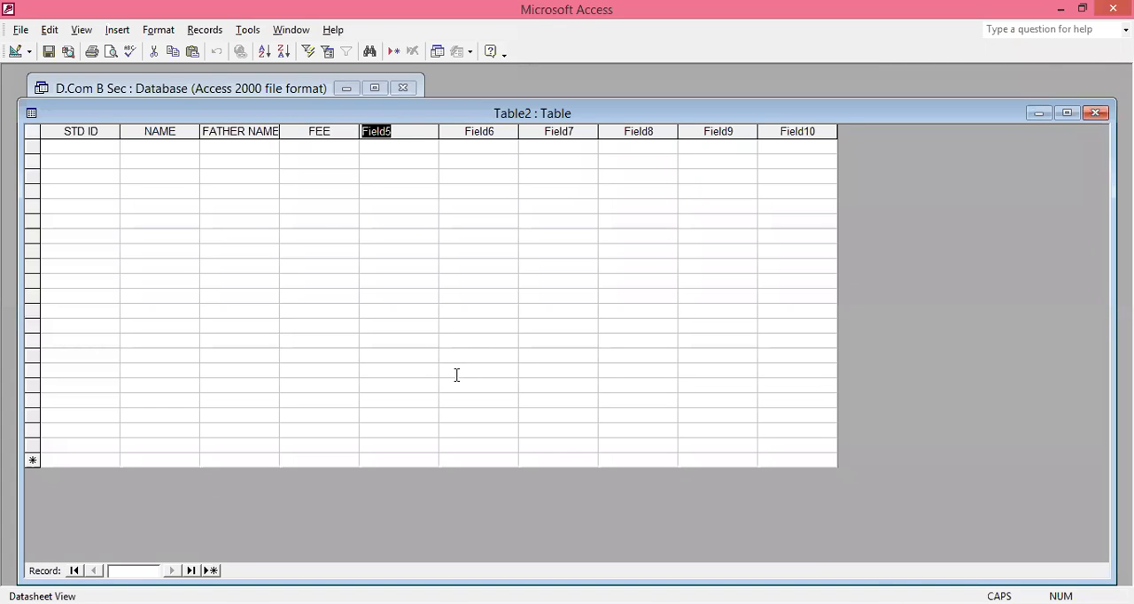
text(SUB)
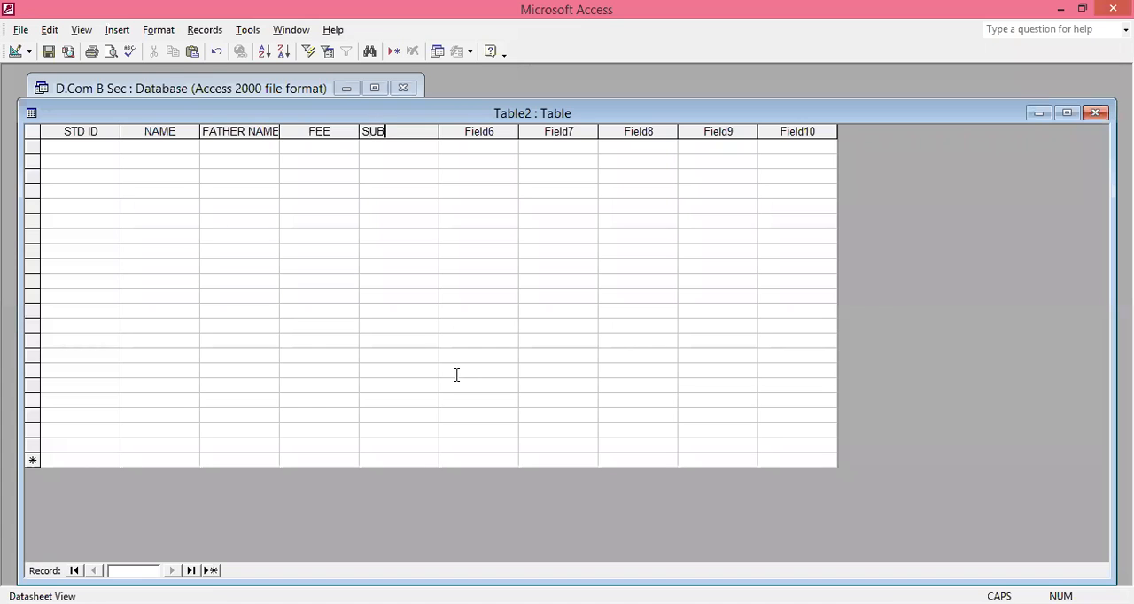
text(JECT)
- Save the new table as Table2 without letting Access create a primary key
click(49, 51)
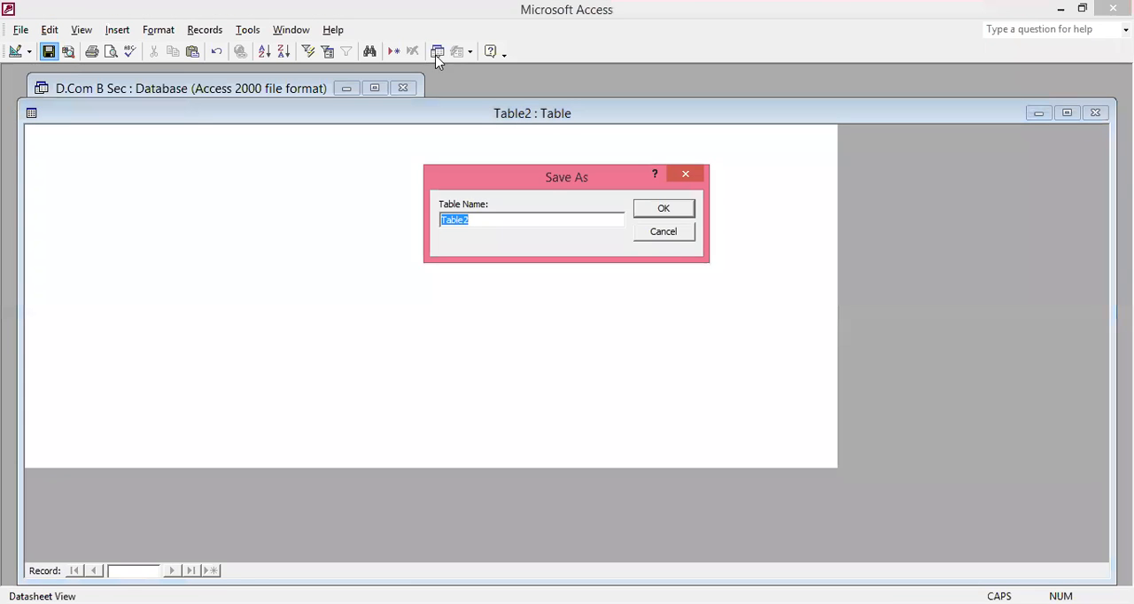
click(665, 211)
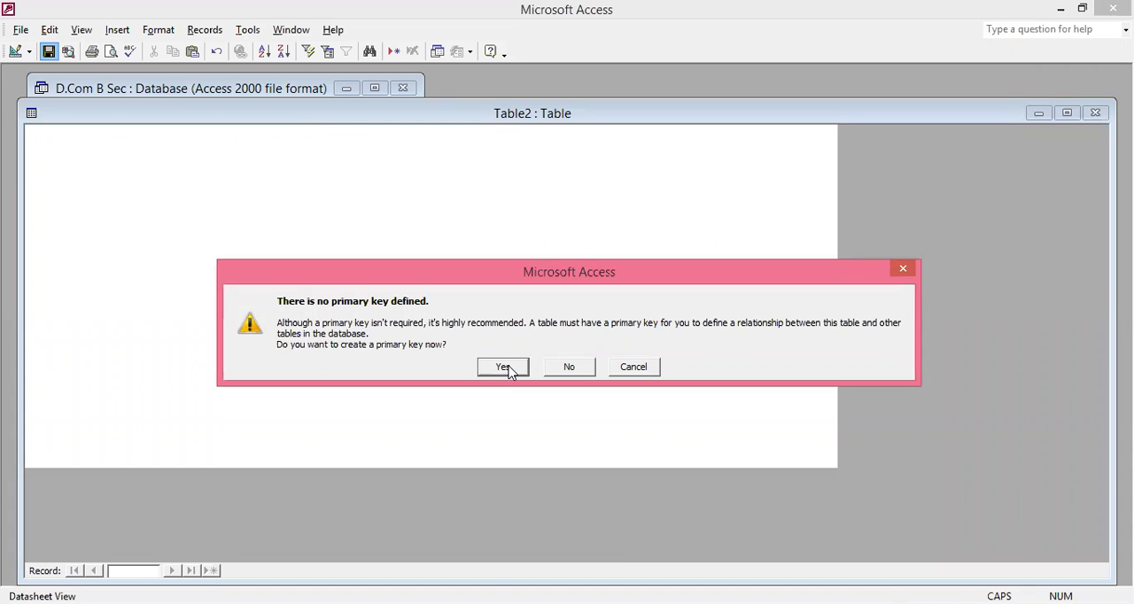
click(583, 374)
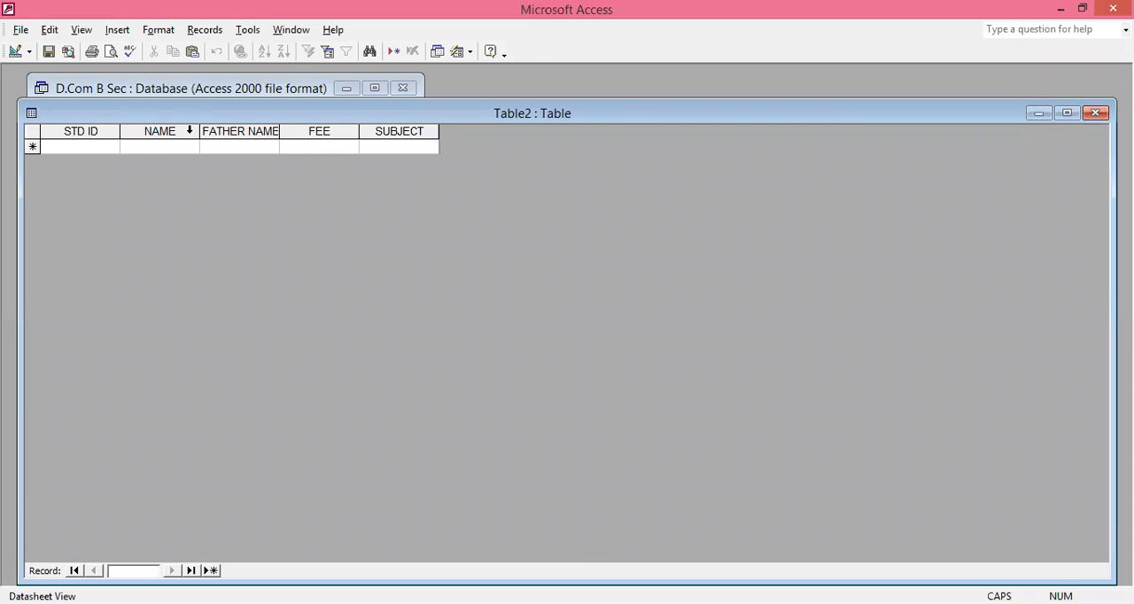
- Set the STD ID field as the primary key in the table's Design view
click(14, 52)
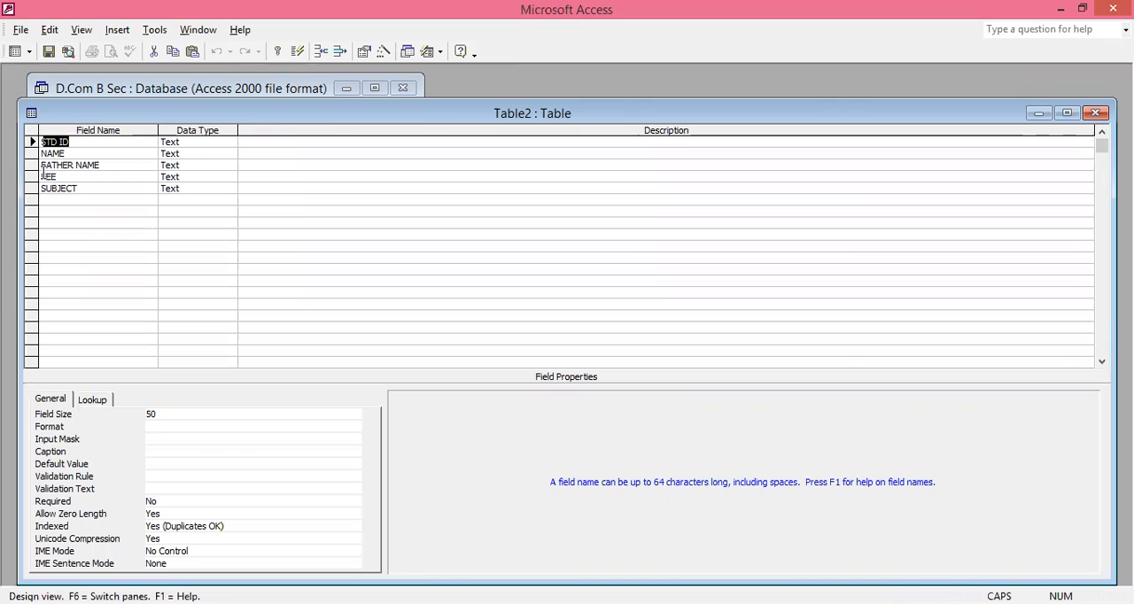
right_click(31, 142)
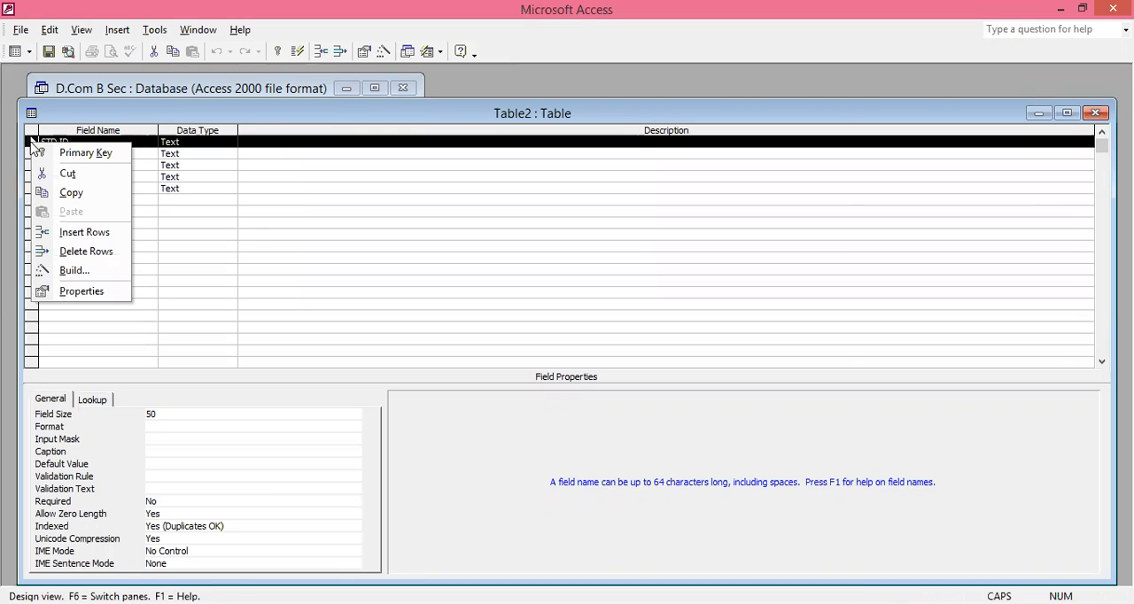
click(72, 154)
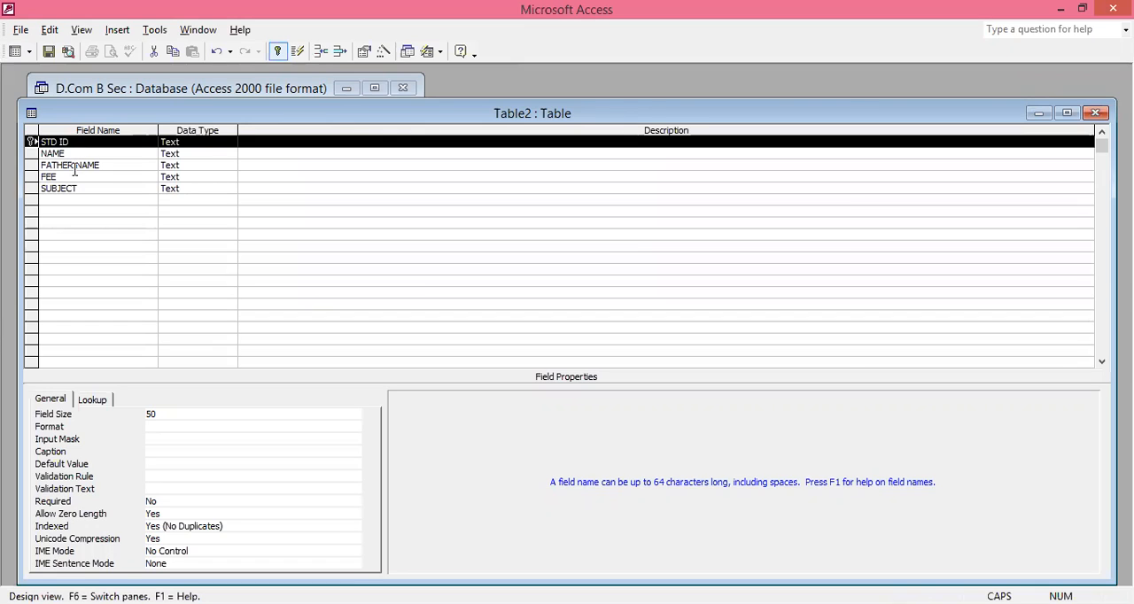
- Change the FEE field's data type to Number and save the table design
click(83, 177)
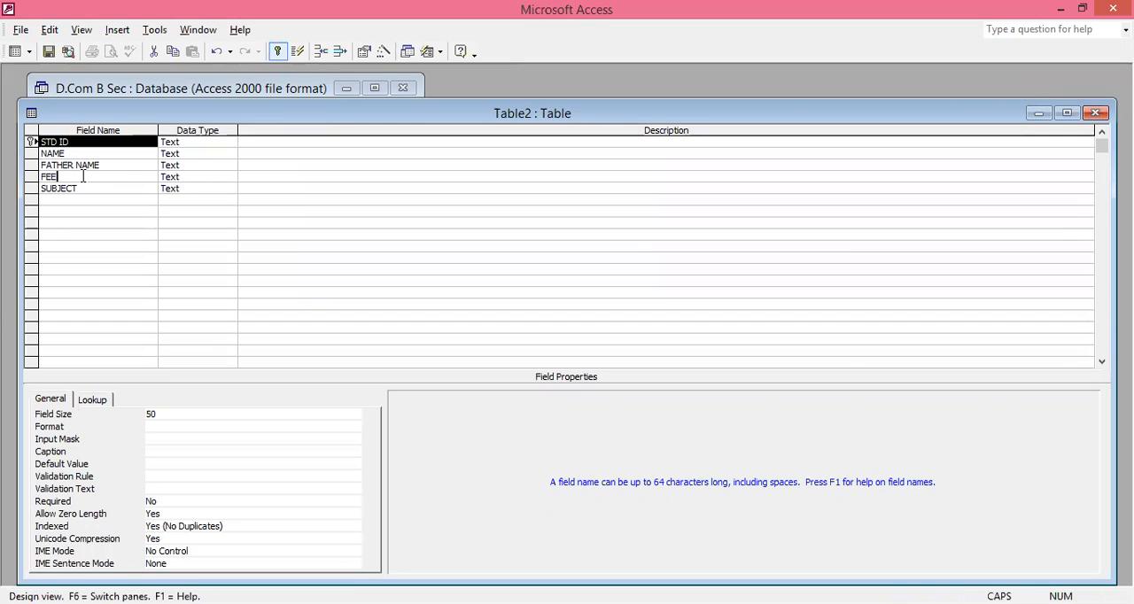
click(188, 175)
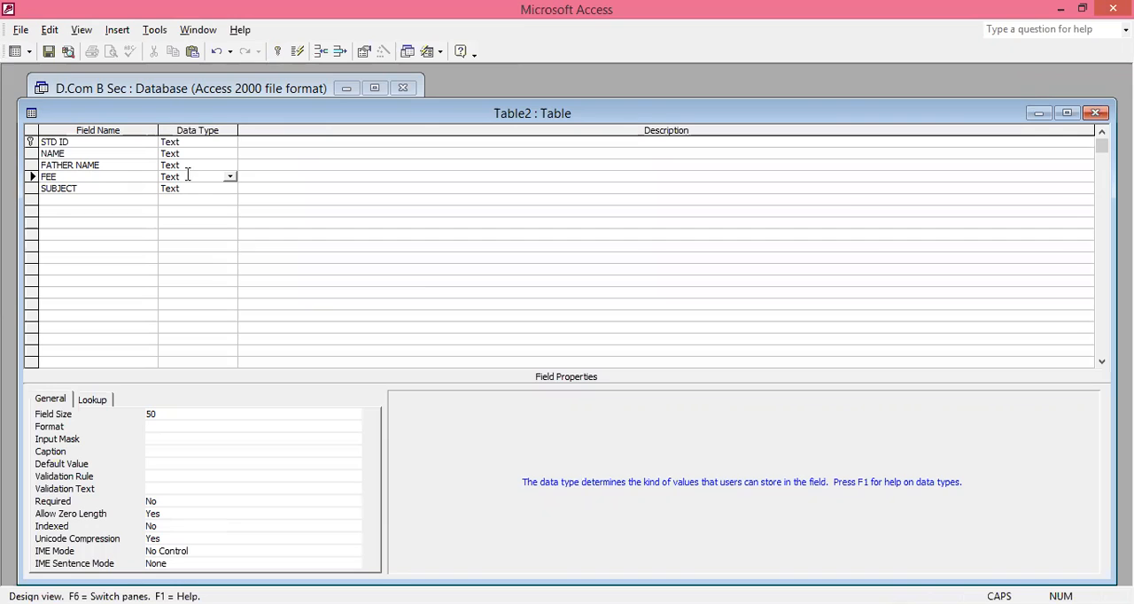
key(BackSpace)
key(BackSpace)
key(BackSpace)
key(BackSpace)
text(N)
click(48, 53)
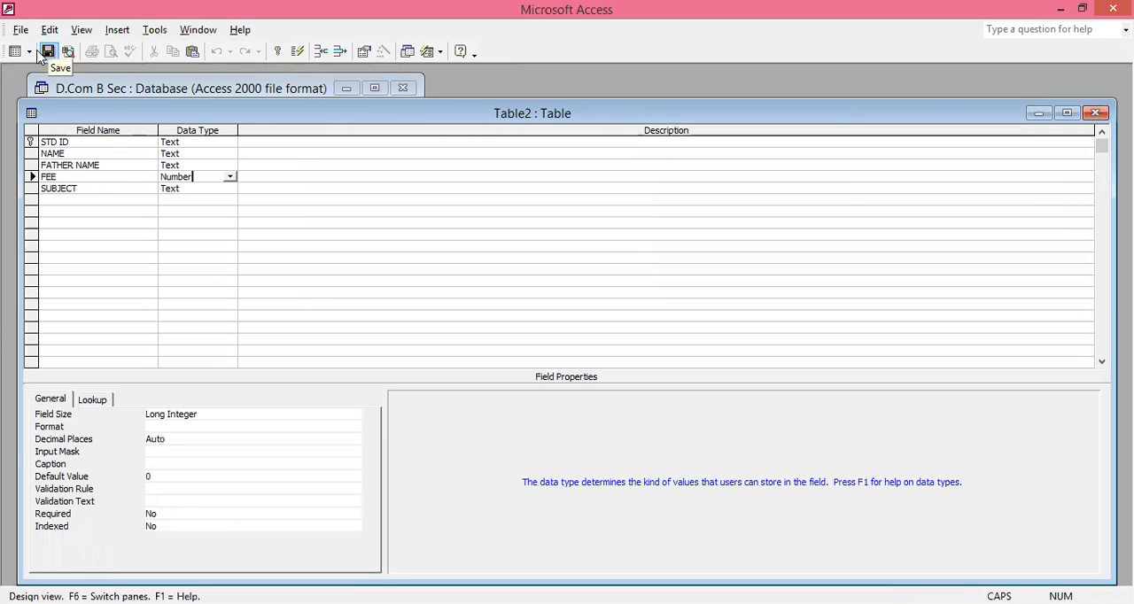
- Return to the datasheet and enter the first student's record with ID, name, father's name, fee 877 and subject COMMERCE
click(15, 53)
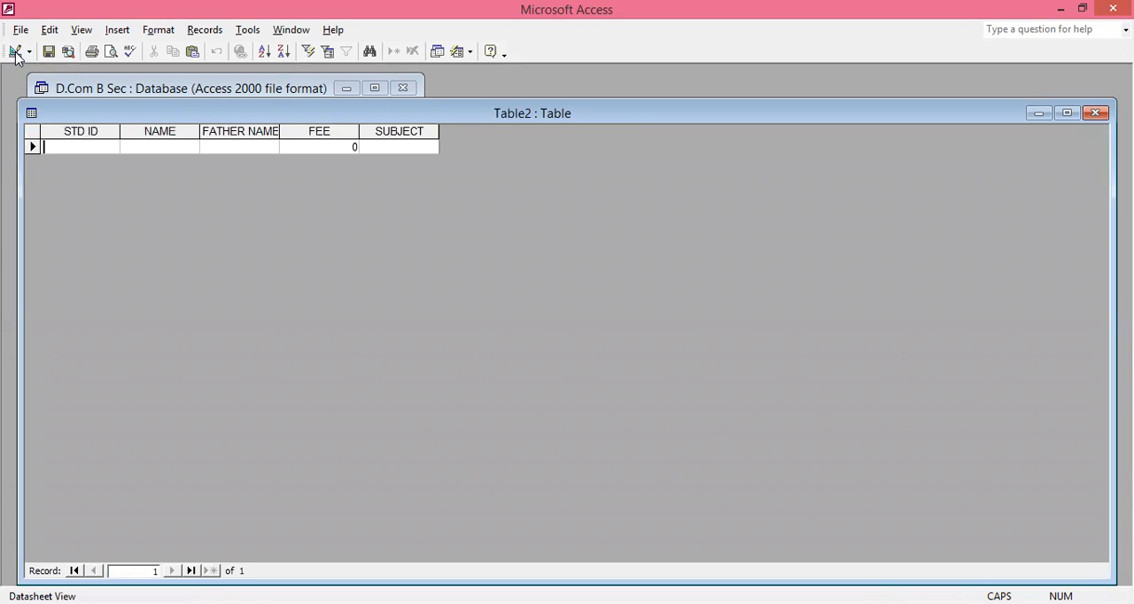
text(001)
key(Tab)
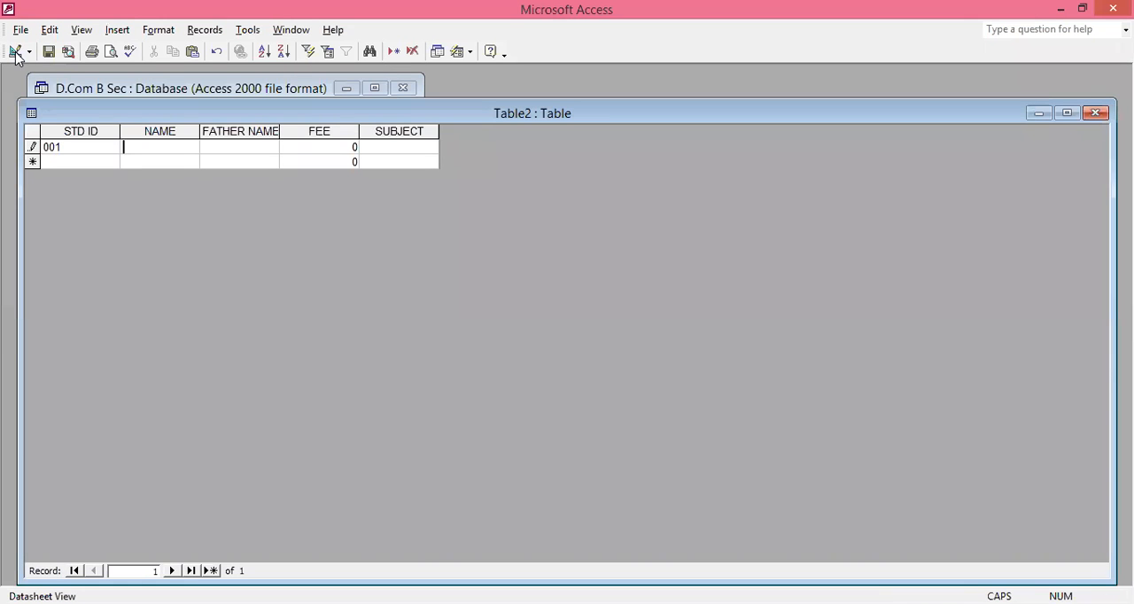
key(Tab)
key(Tab)
text(877)
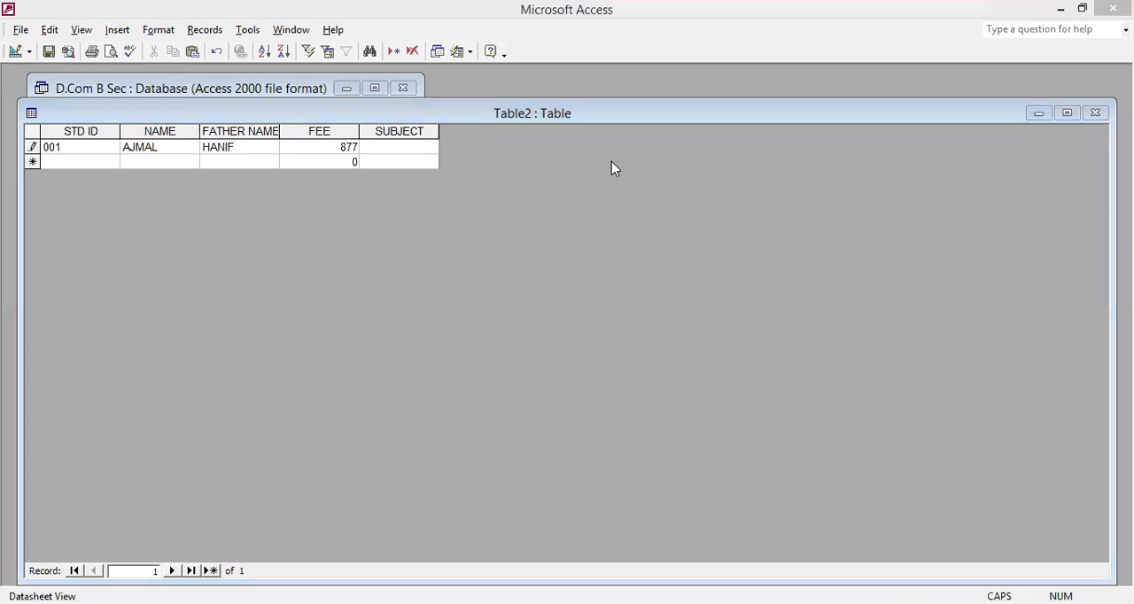
click(605, 326)
text(C)
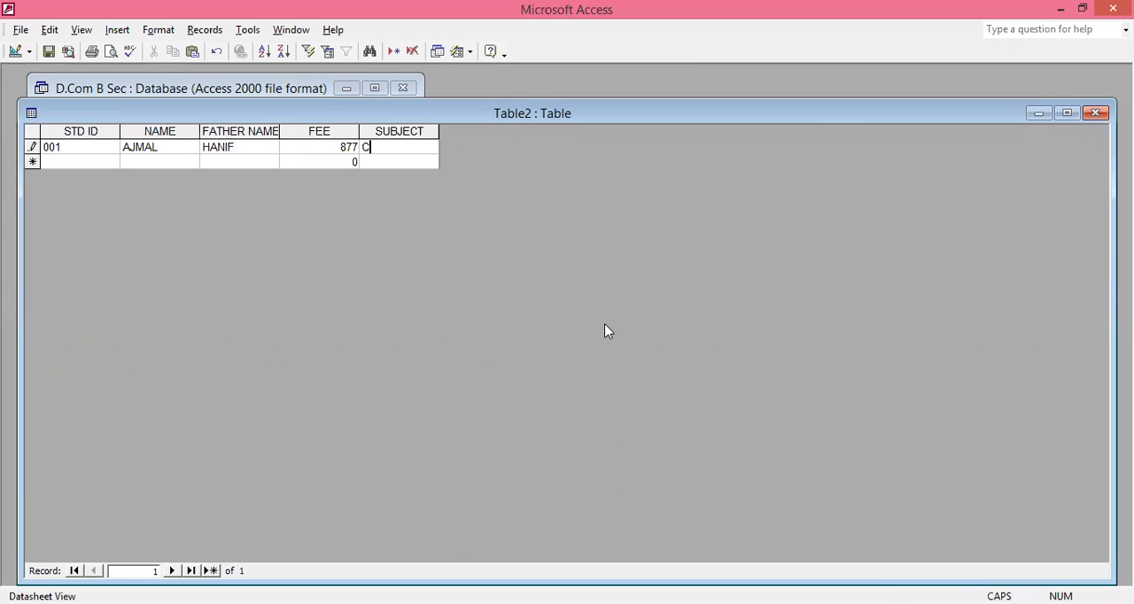
text(OMMERCE)
key(Return)
- Enter the second student's record with ID, name, father's name, fee 745 and subject SCIENCE
text(002)
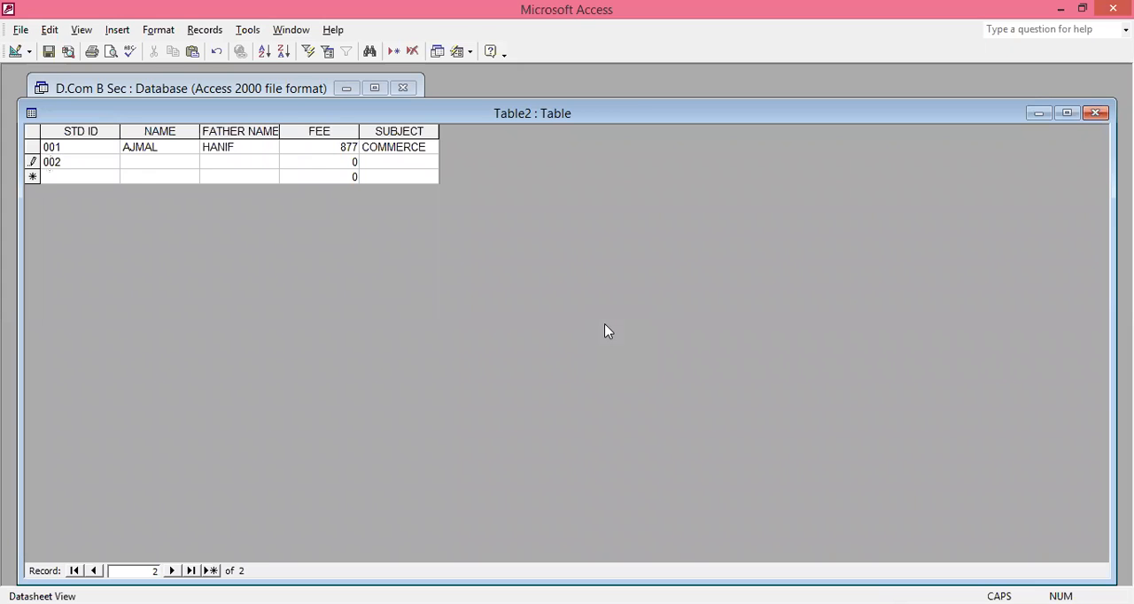
key(Return)
key(Return)
key(Return)
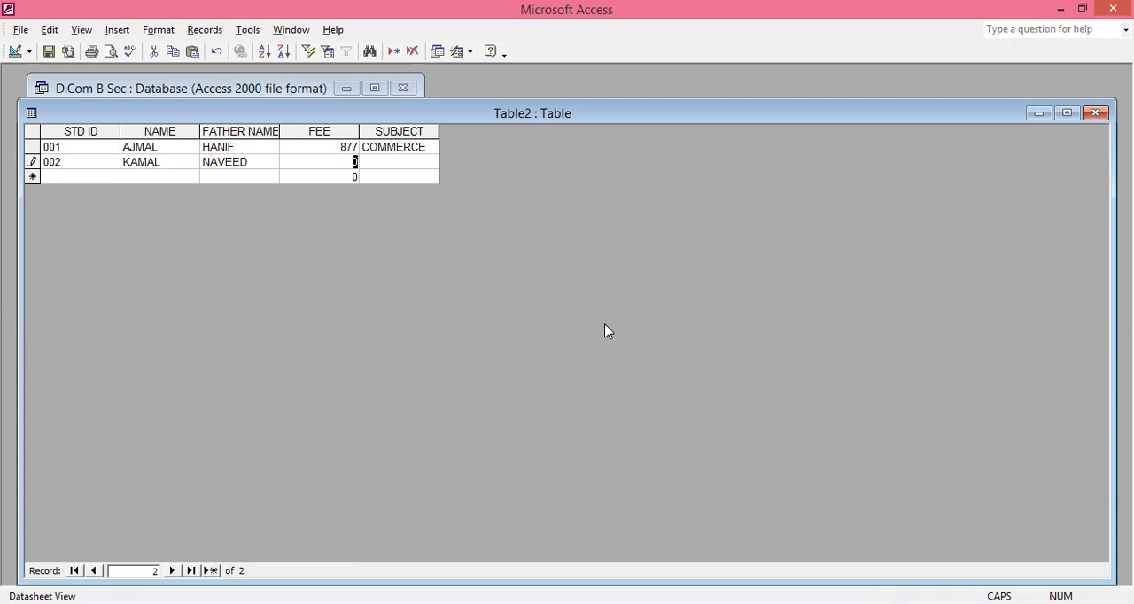
text(745)
key(Tab)
text(SCIENCE)
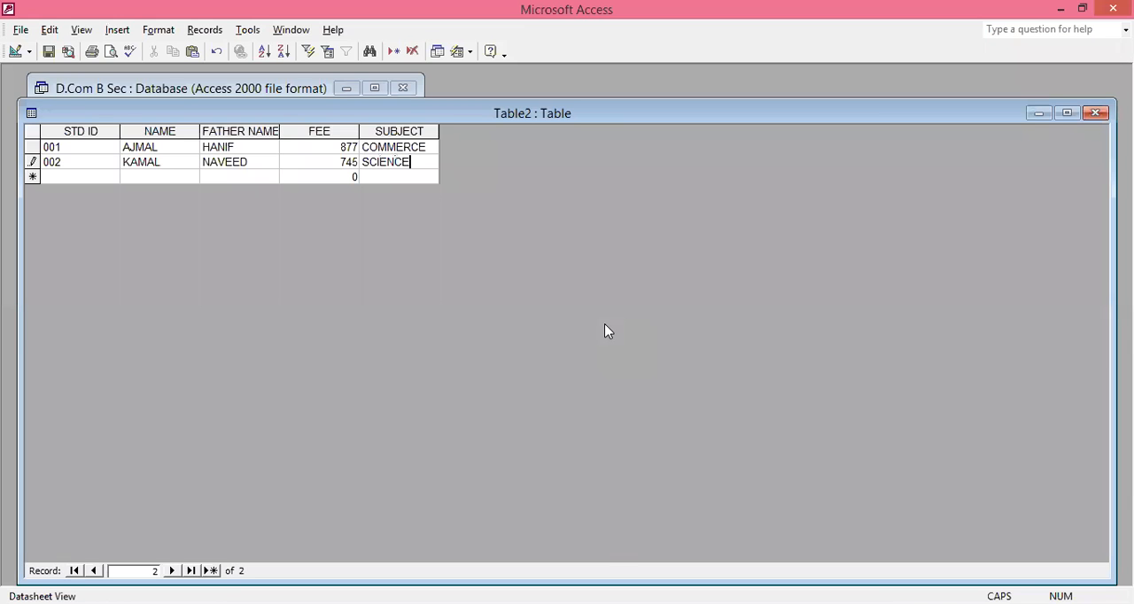
key(Tab)
- Enter the third student's record with ID, name, father's name, fee 890 and subject ART, and close the table
text(003)
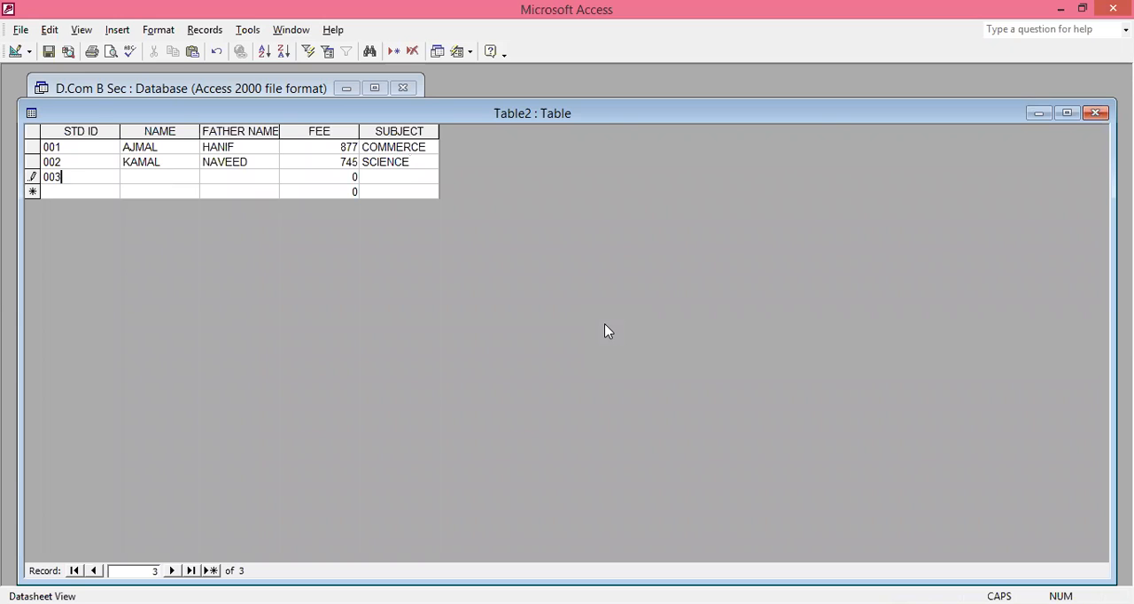
key(Tab)
key(Tab)
key(Tab)
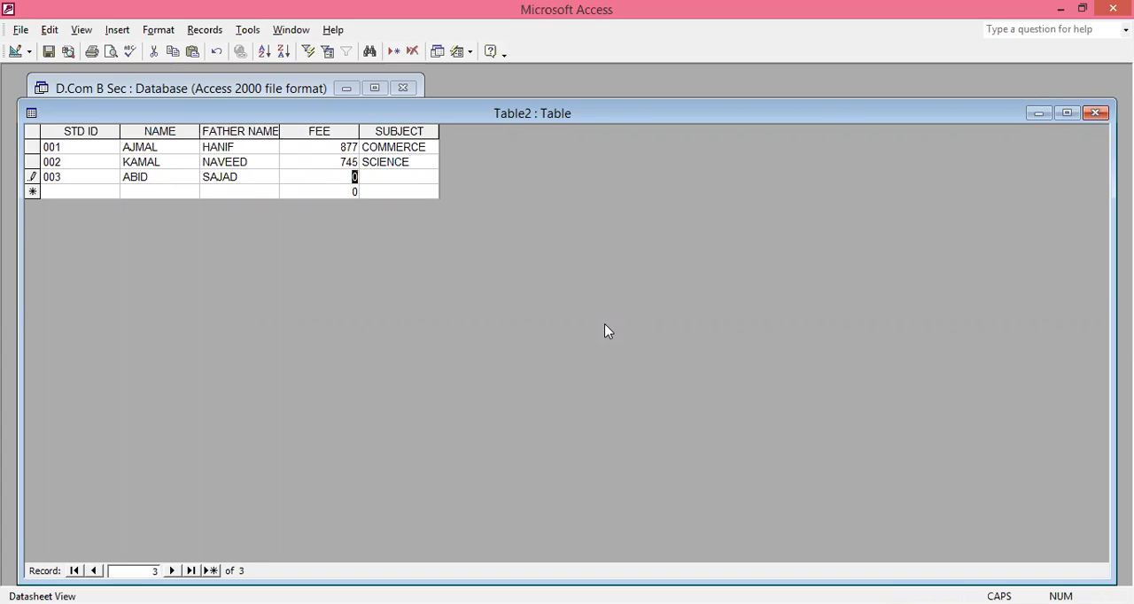
text(890)
key(Tab)
text(AE)
key(BackSpace)
text(RT)
click(1095, 113)
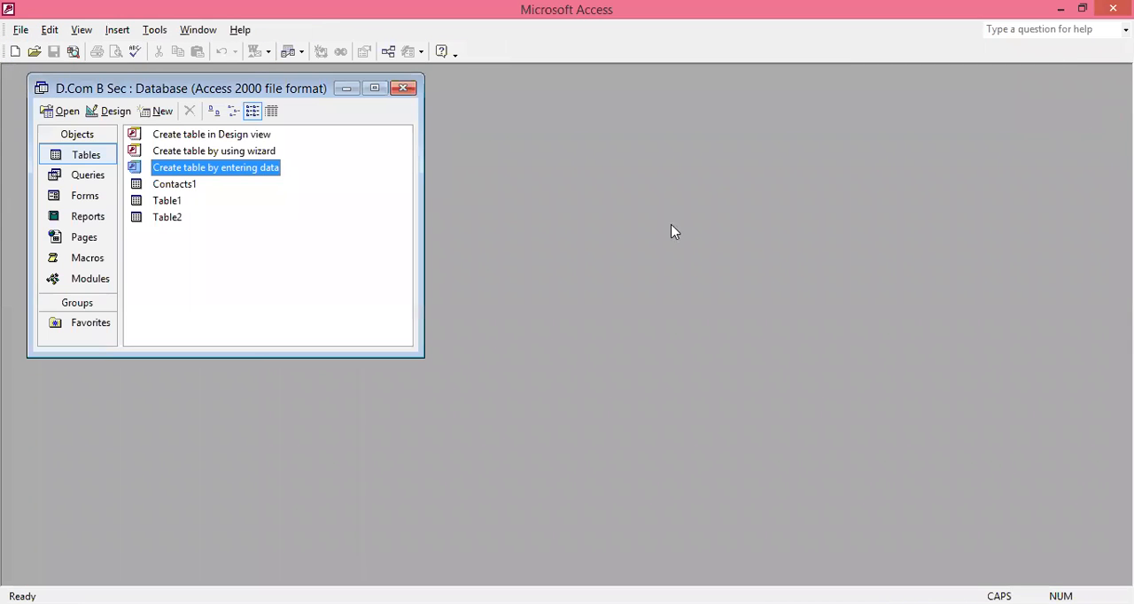